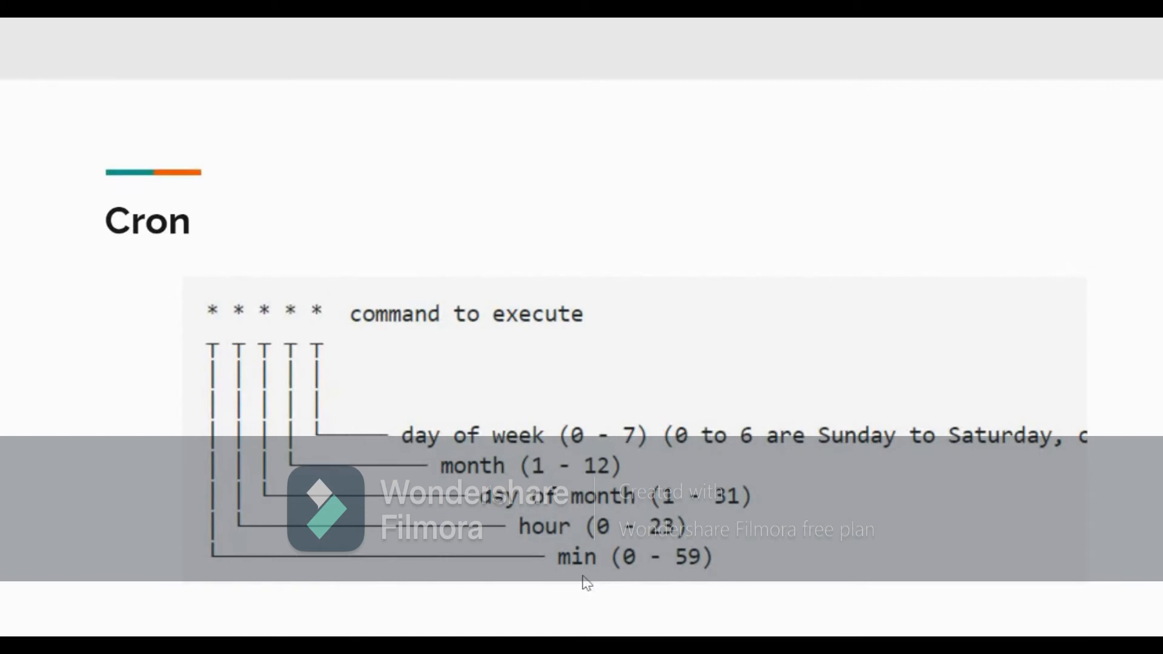
- Switch to the CloudWatch console and schedule the new rule with the cron expression 35 9 * * *
key("alt+Tab")
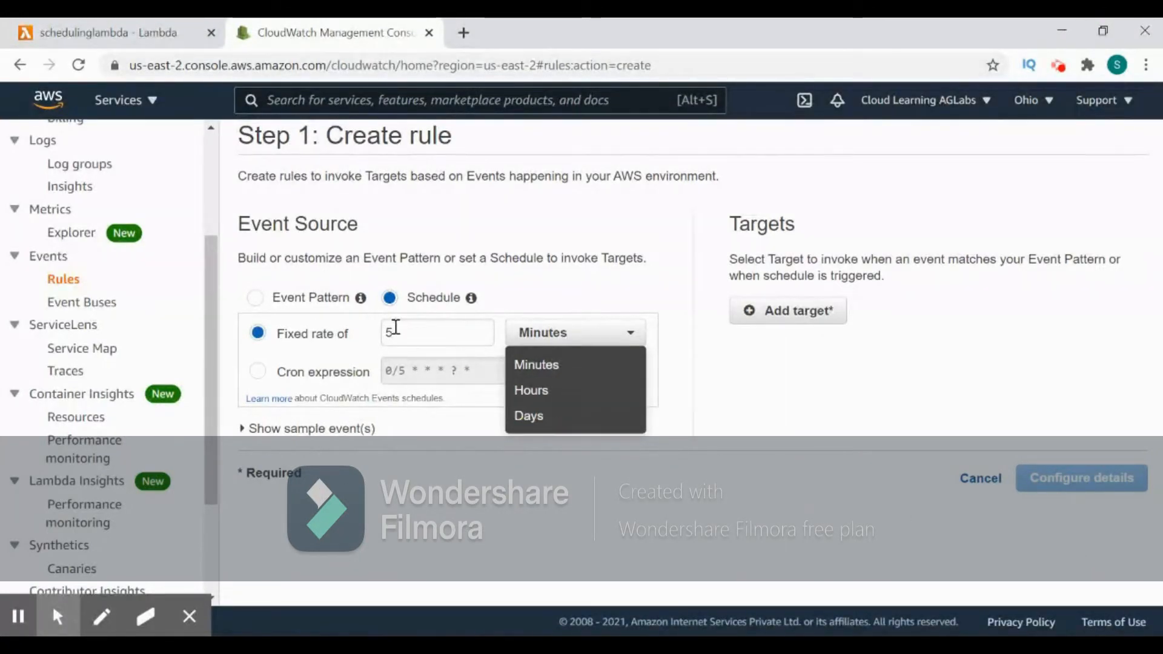
left_click(316, 378)
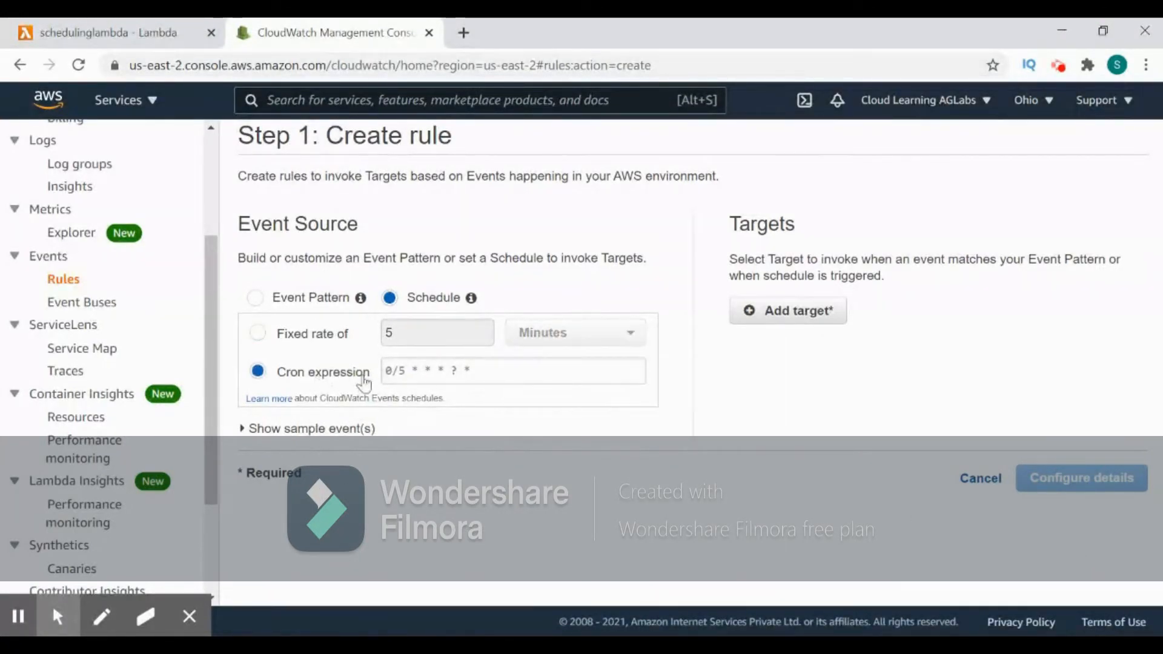
left_click(409, 372)
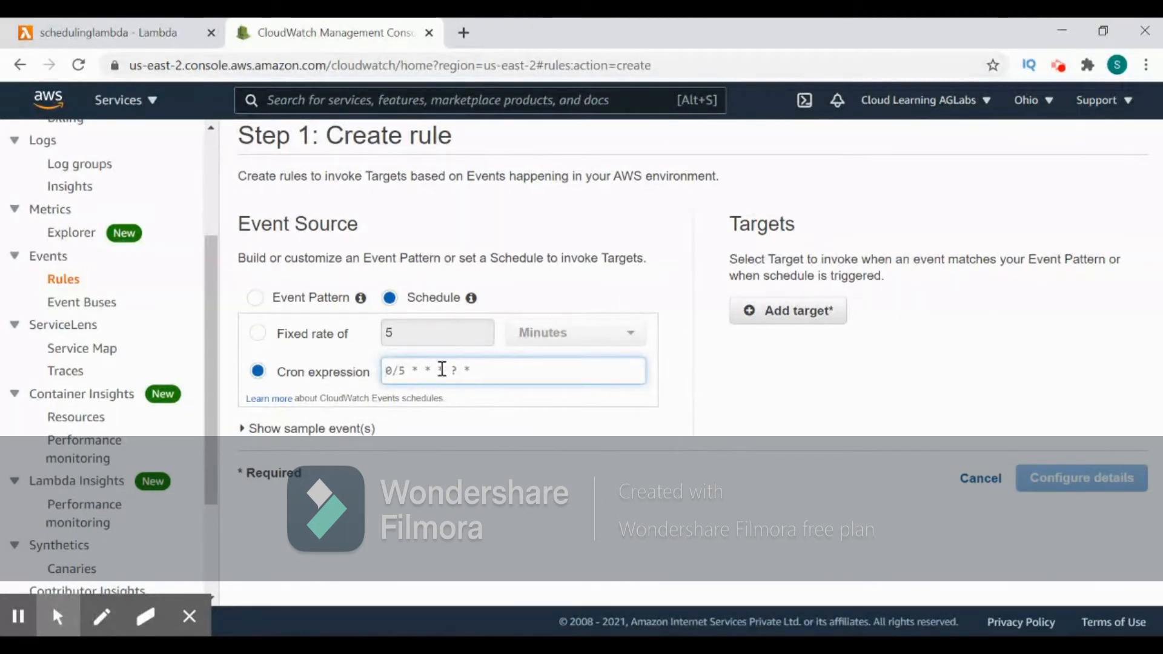
type("35")
key("BackSpace")
key("BackSpace")
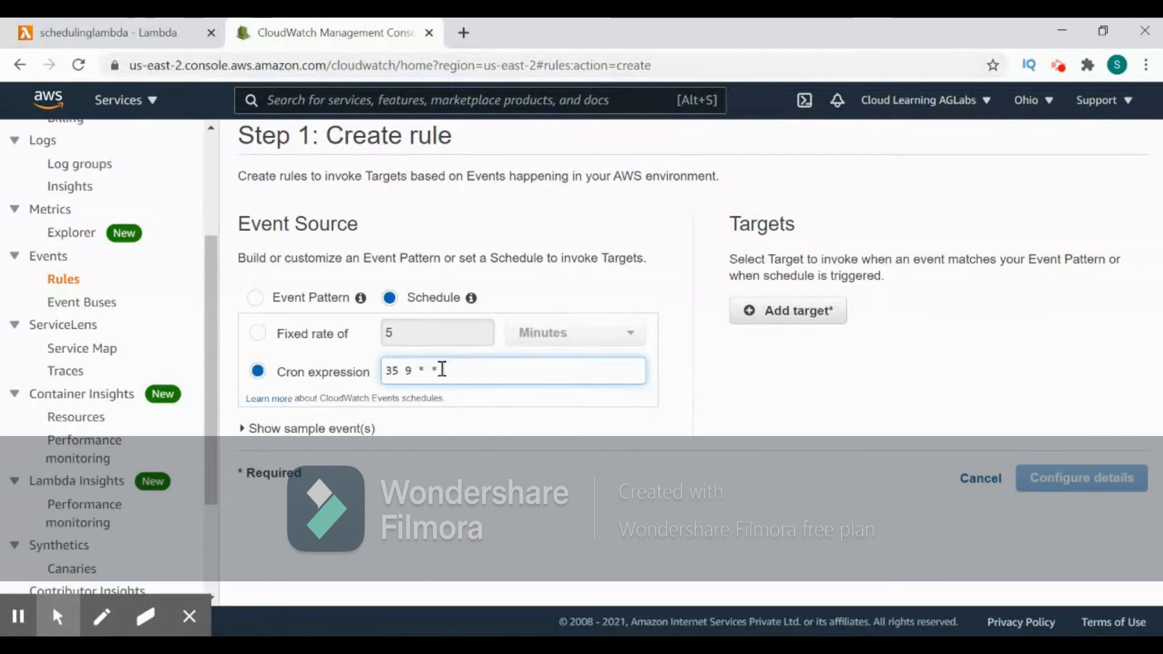
type("*")
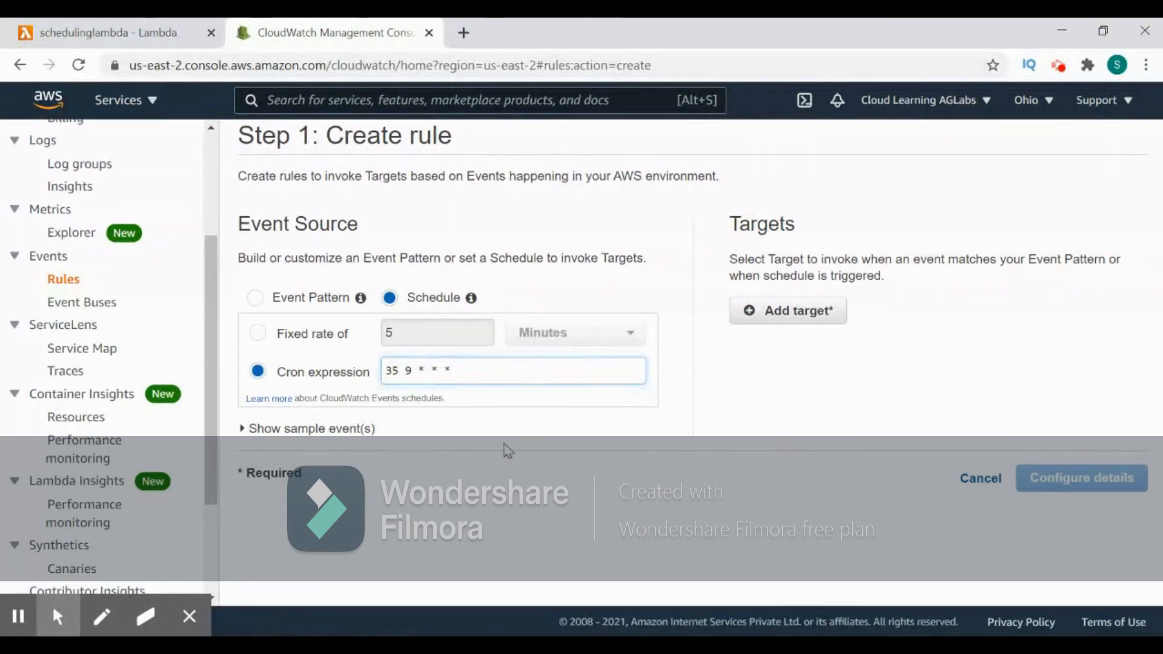
- Show the sample event for the schedule and examine its JSON content
left_click(281, 430)
scroll(282, 439, "down", 2)
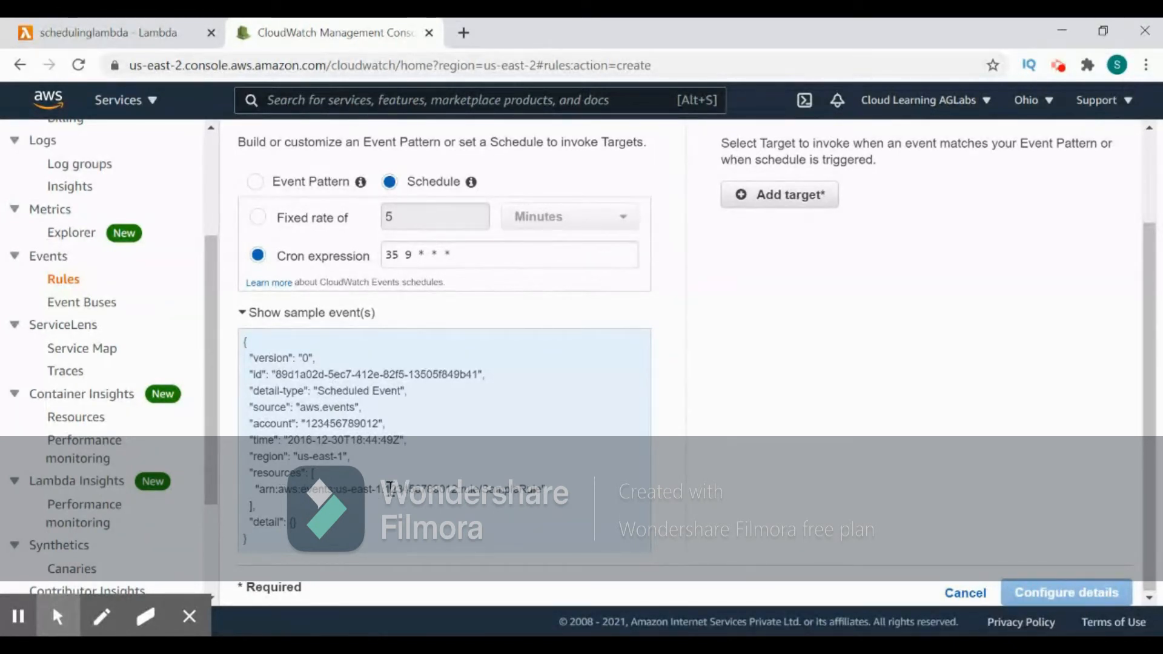
scroll(389, 488, "up", 2)
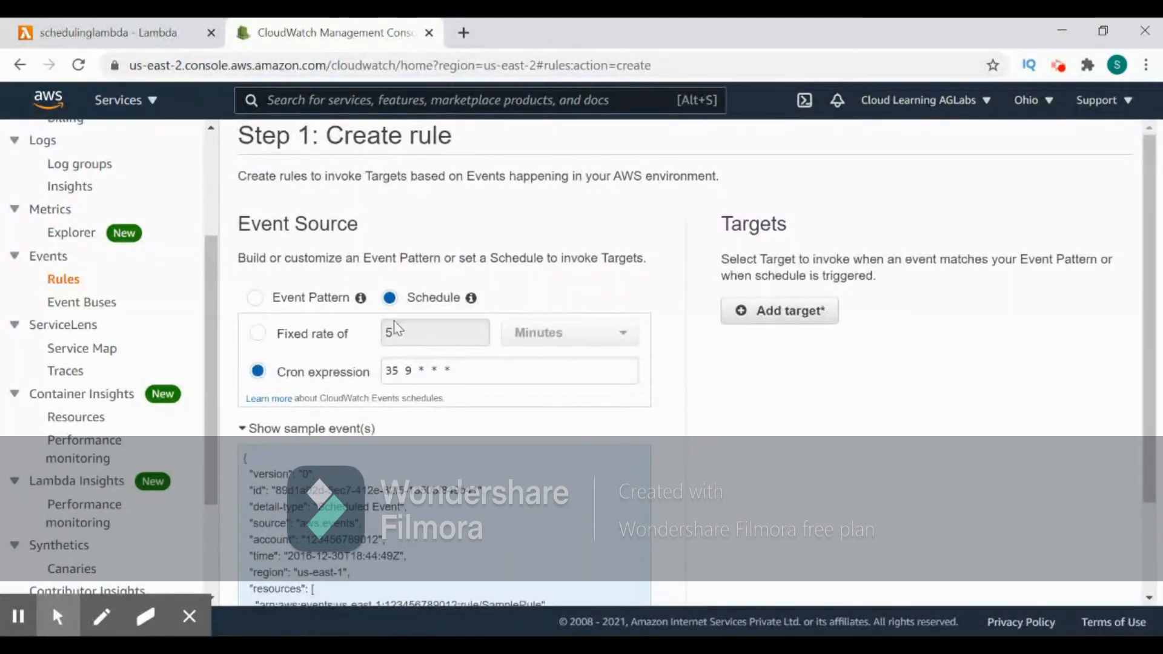
scroll(751, 372, "down", 1)
scroll(751, 374, "up", 1)
- Add a target to the rule, review the available target types, and choose Lambda function
left_click(766, 314)
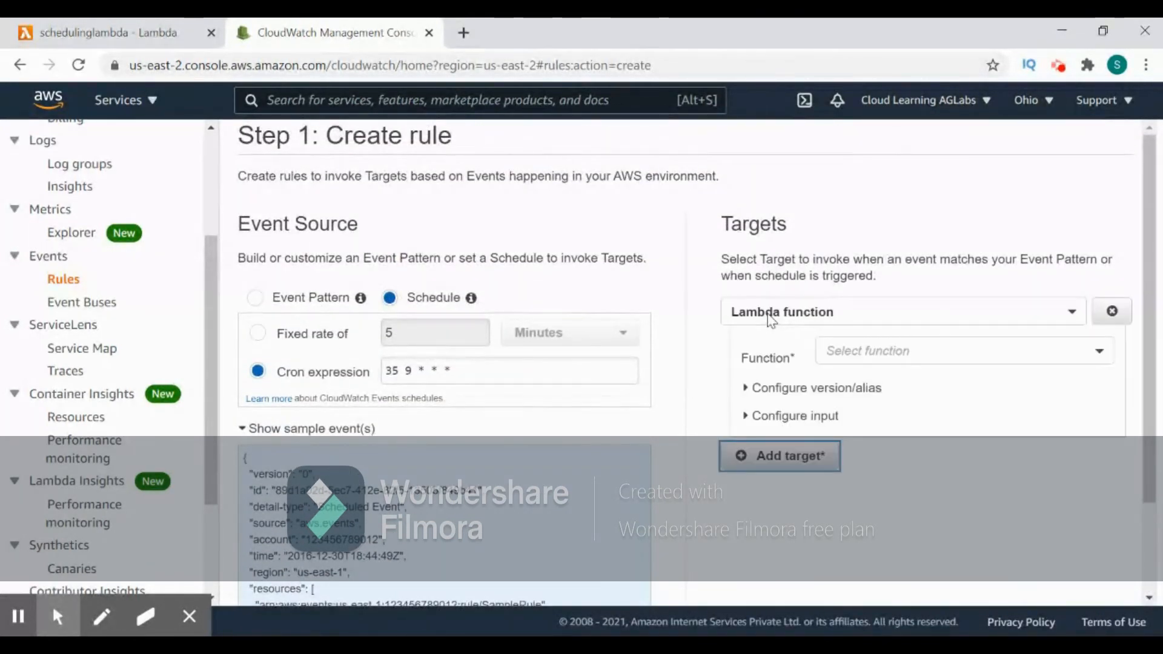
left_click(783, 310)
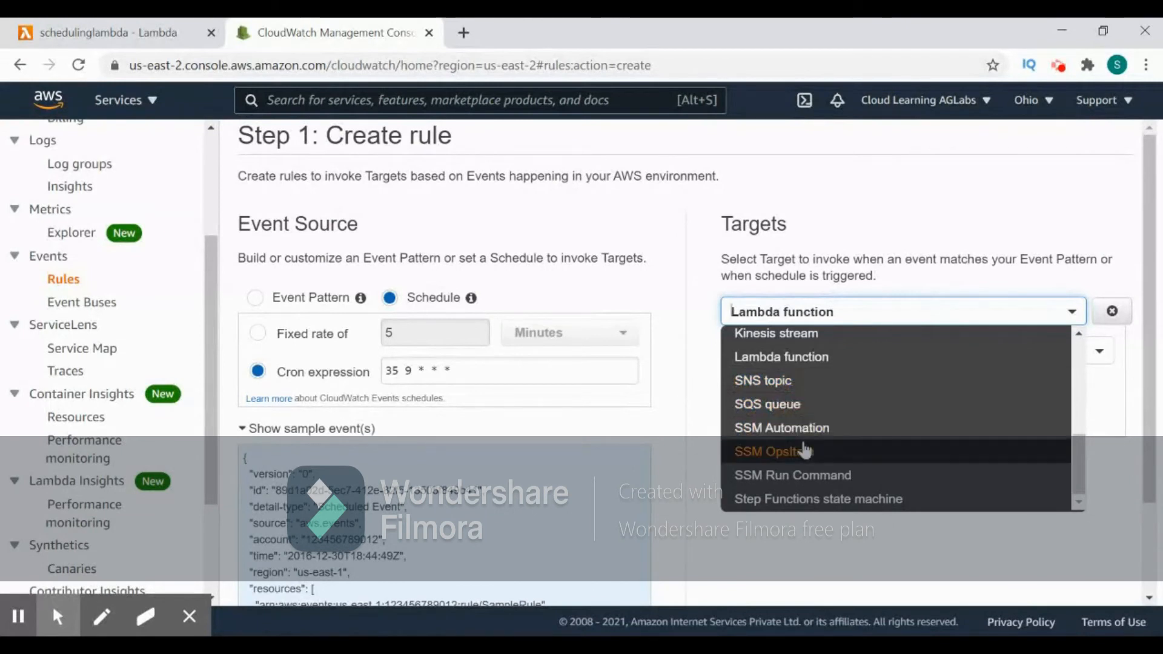
scroll(826, 423, "up", 5)
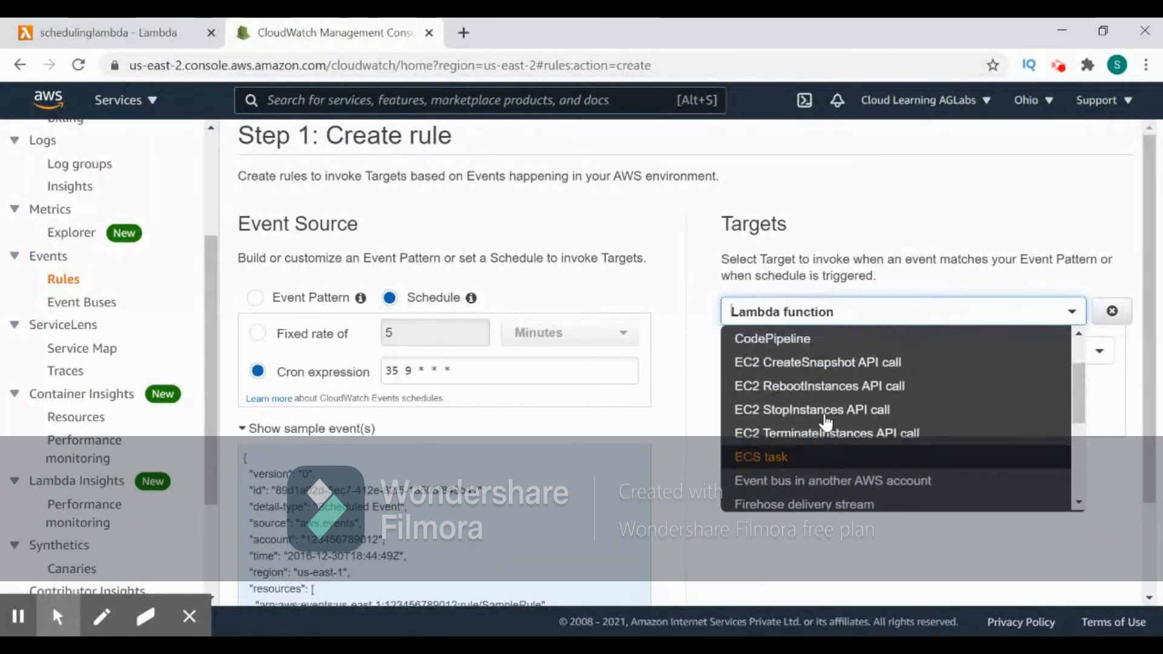
scroll(826, 422, "down", 5)
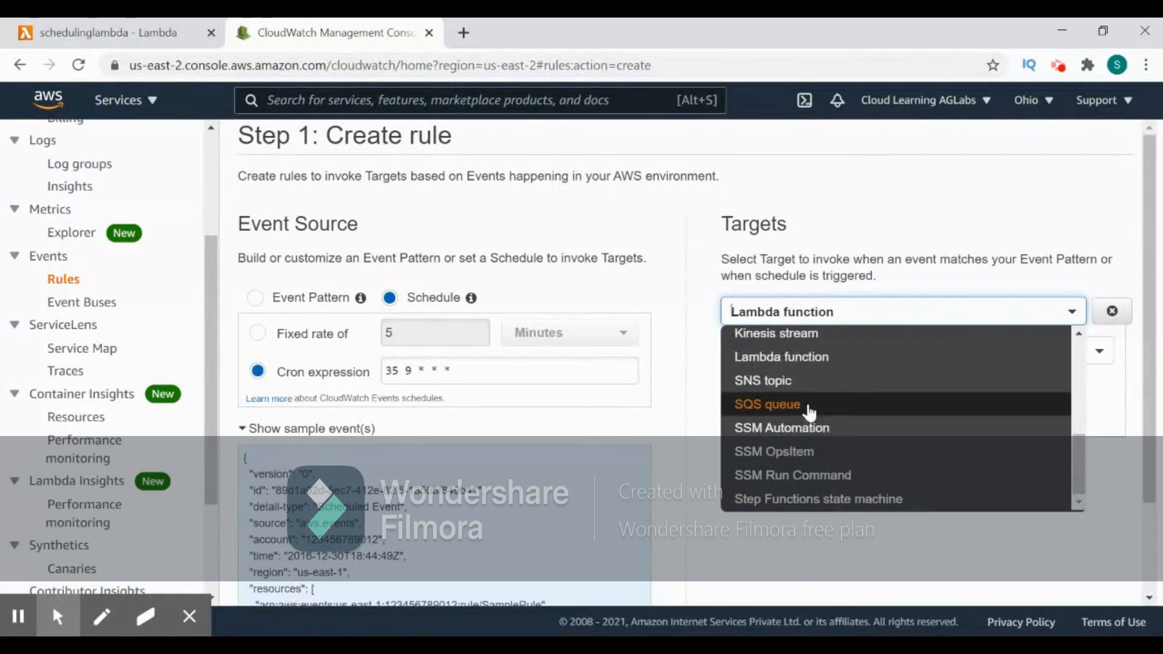
left_click(794, 364)
- Select schedulinglambda as the function that the Lambda target invokes
left_click(931, 356)
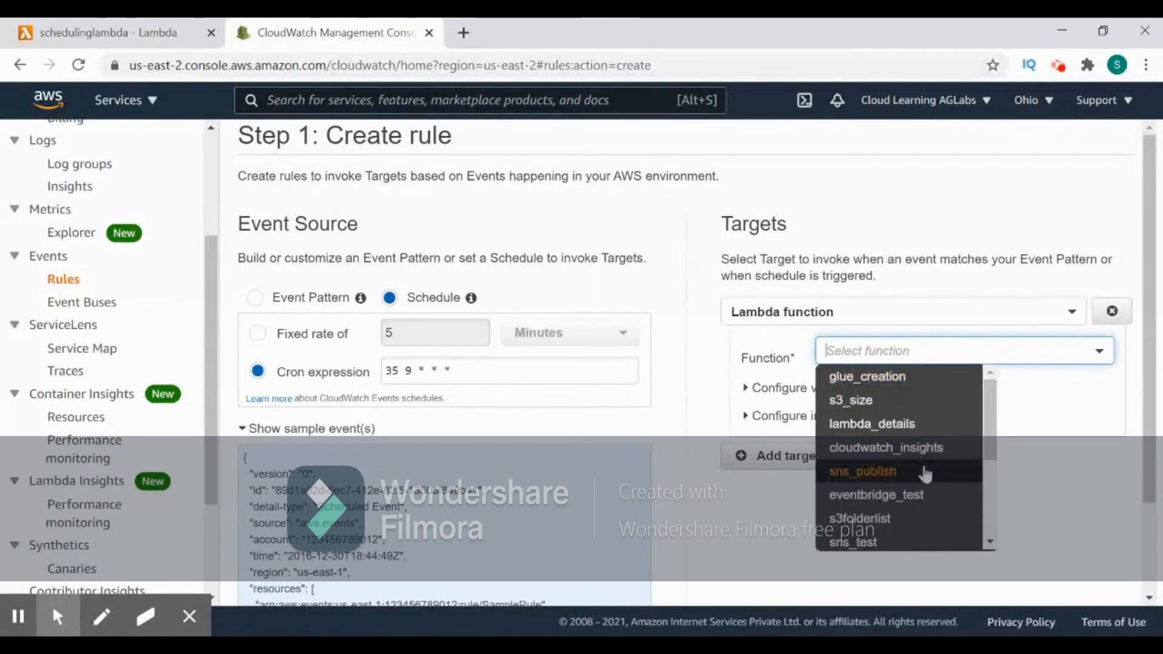
scroll(924, 470, "down", 3)
scroll(926, 474, "up", 2)
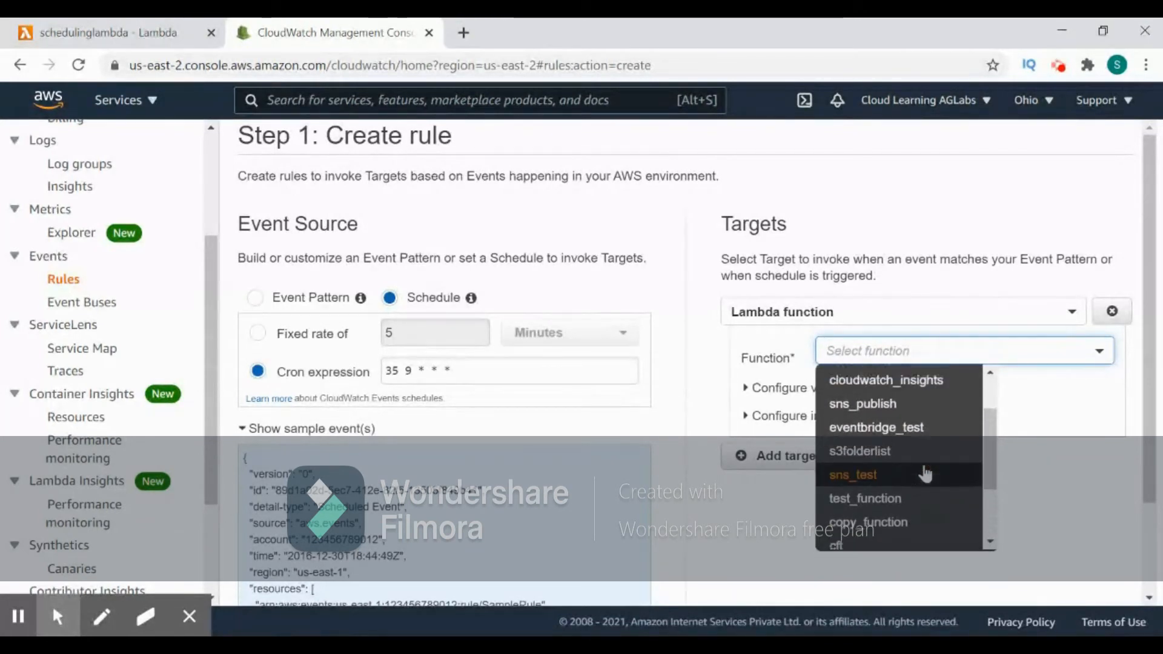
scroll(925, 473, "up", 2)
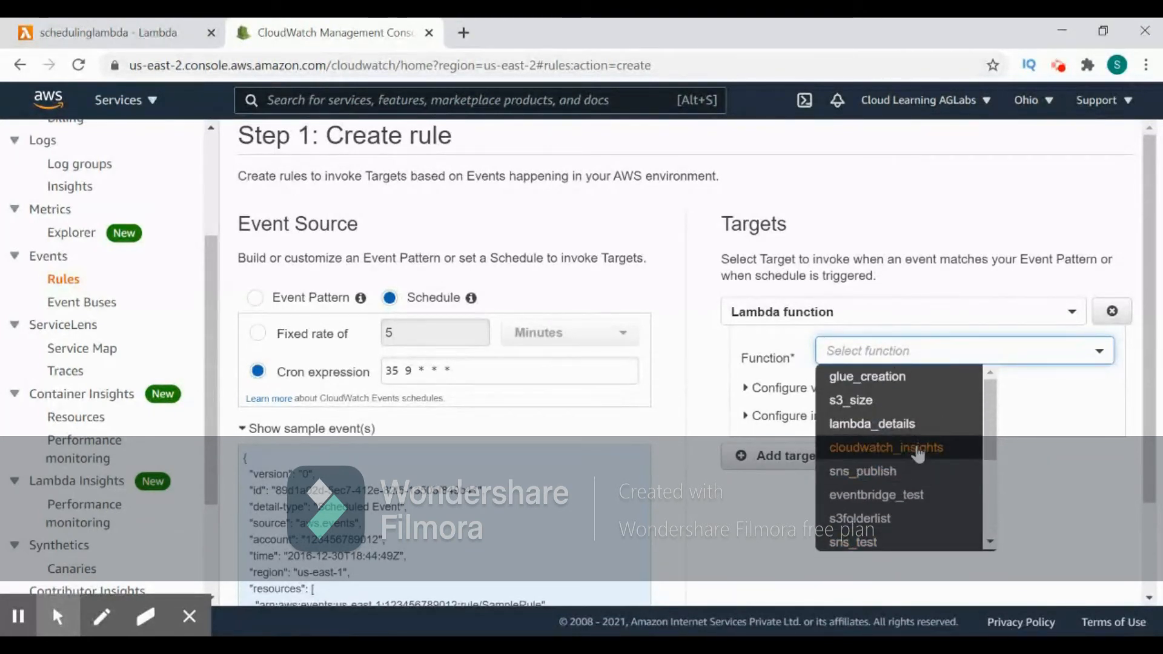
scroll(919, 455, "down", 3)
left_click(909, 465)
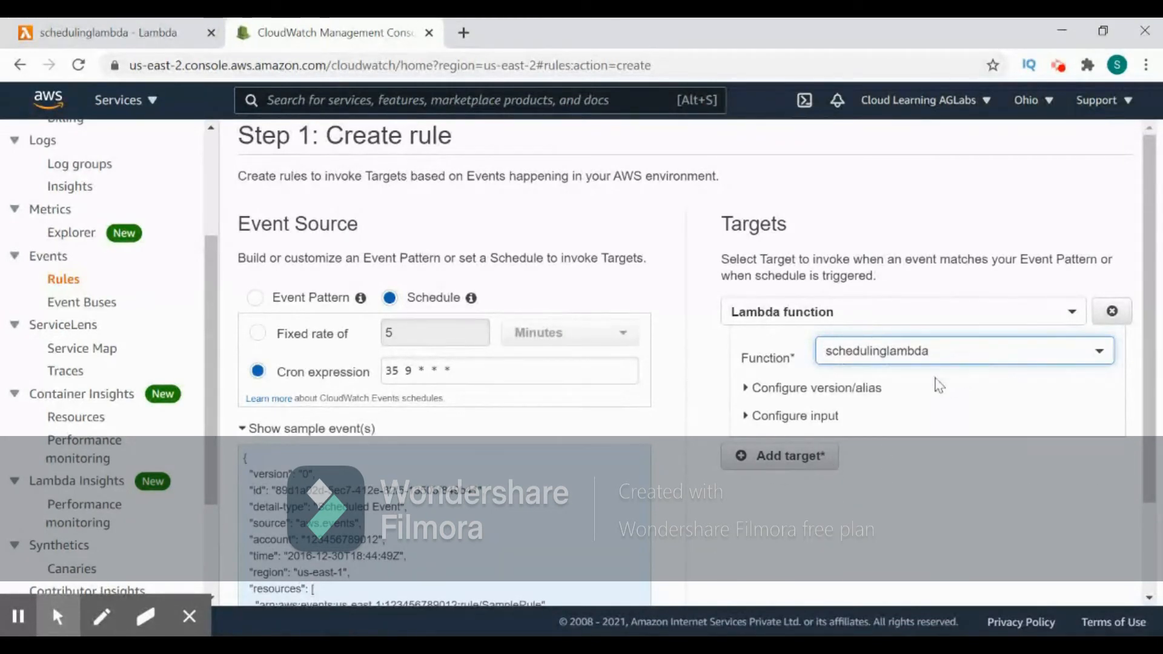
- Try an SNS topic as a second target for the rule and remove that target
left_click(791, 465)
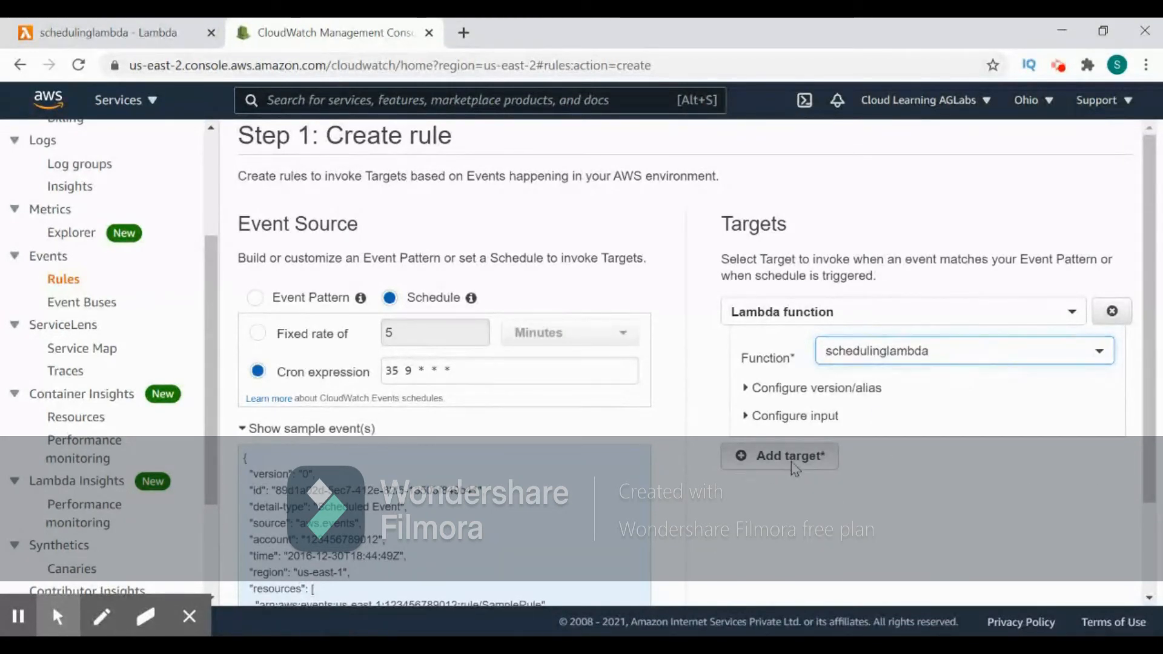
scroll(963, 470, "down", 2)
left_click(871, 385)
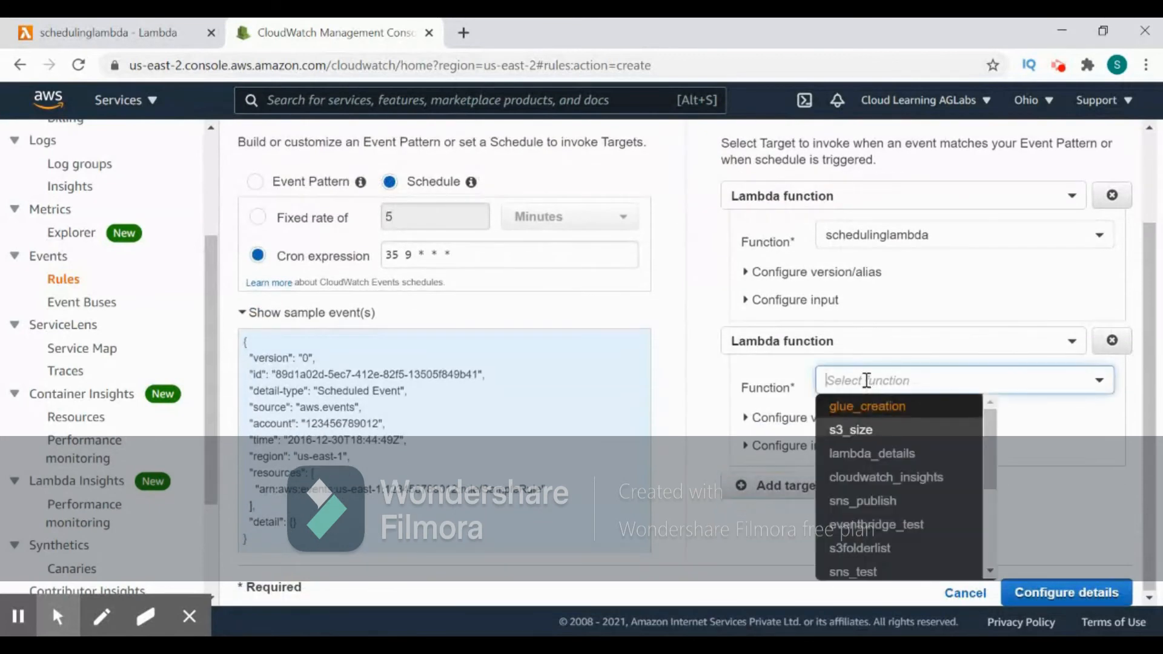
left_click(857, 336)
left_click(818, 409)
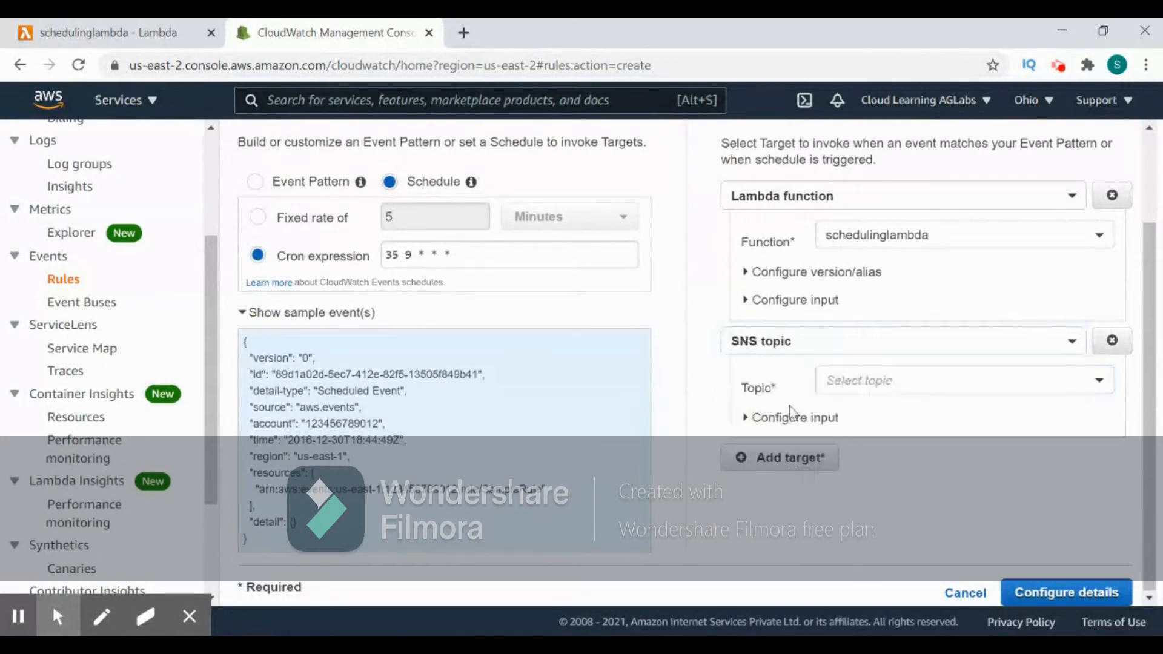
left_click(867, 382)
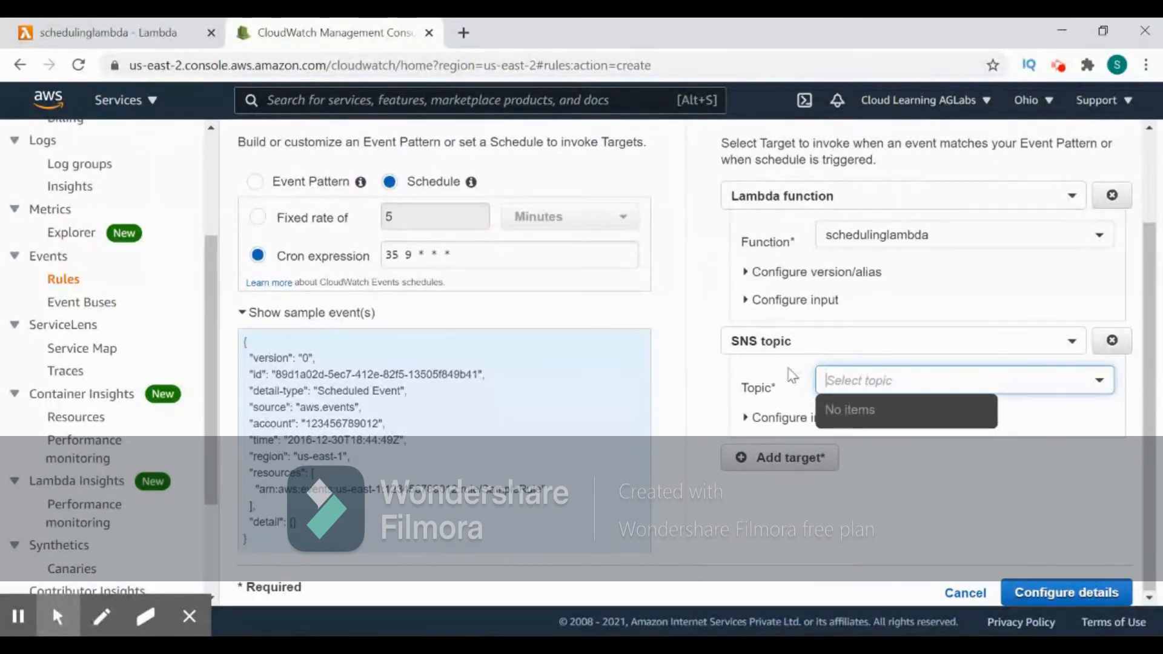
left_click(1111, 341)
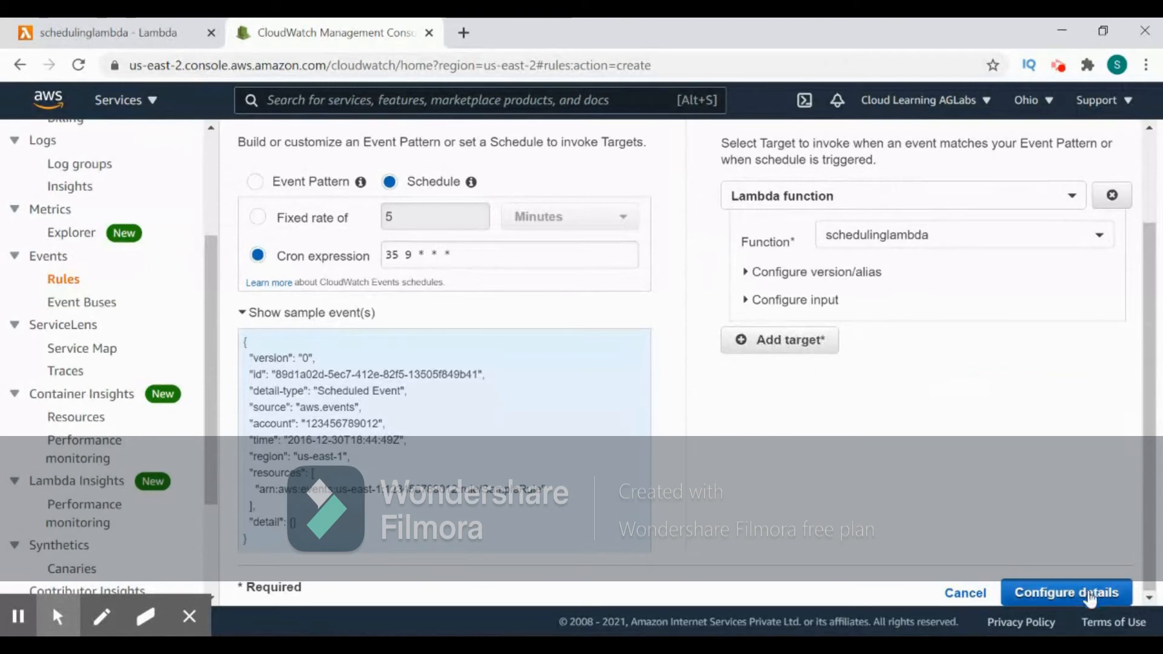
- Proceed to the rule details and name the rule SchedulingLambda
left_click(1098, 595)
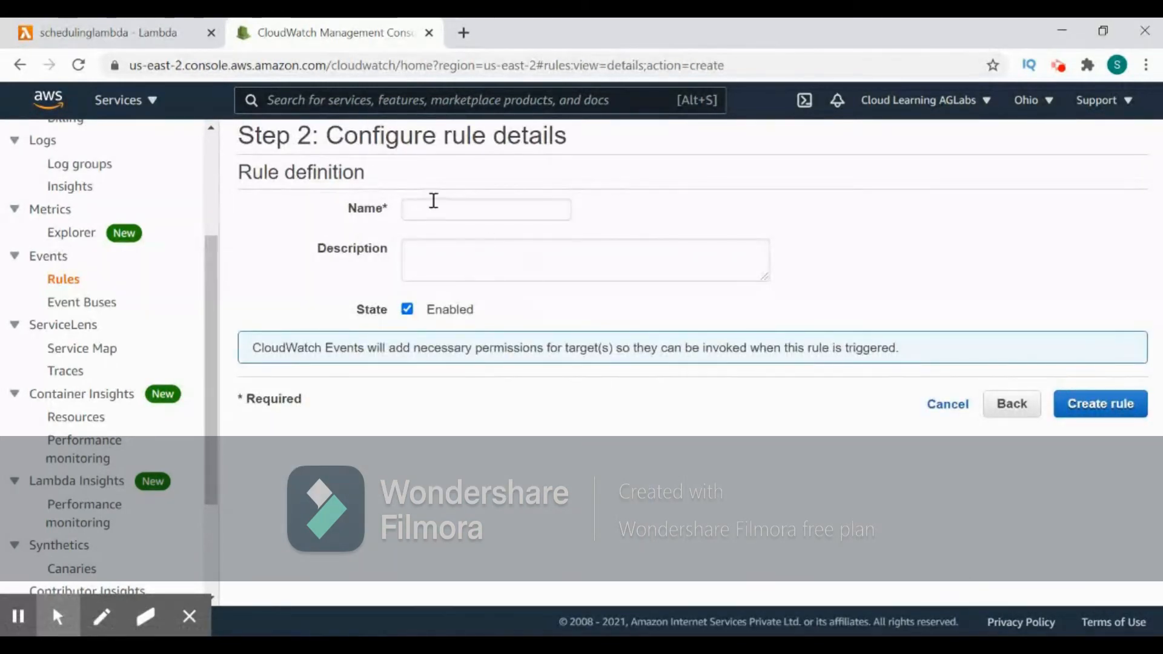
left_click(435, 206)
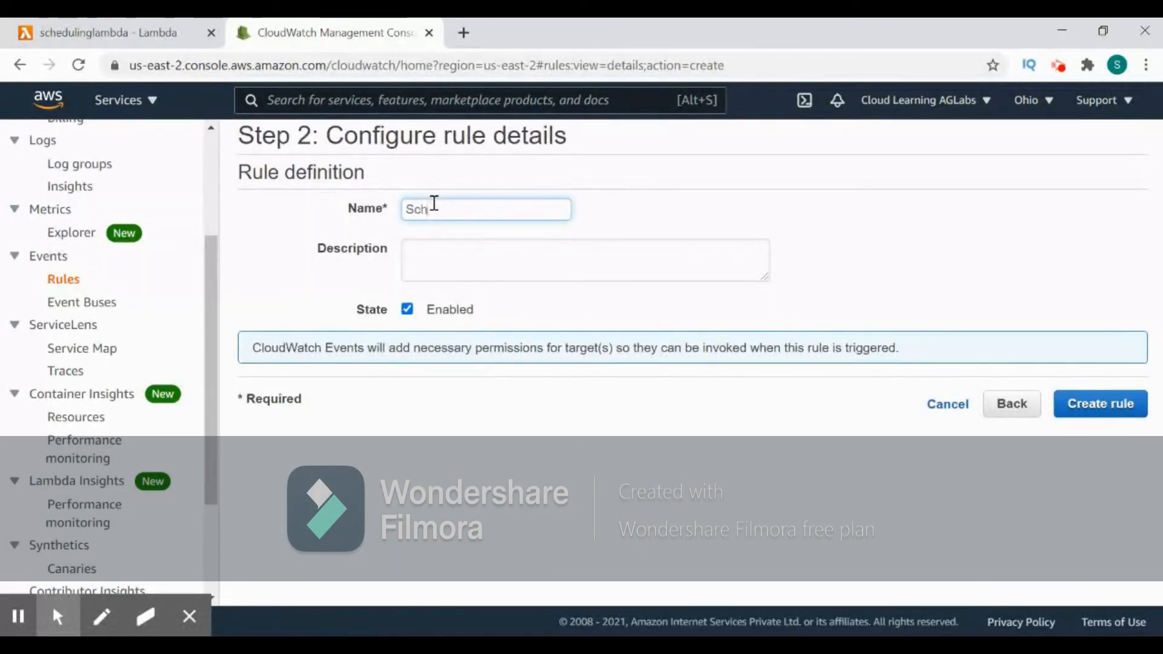
type("SchedulingLambda")
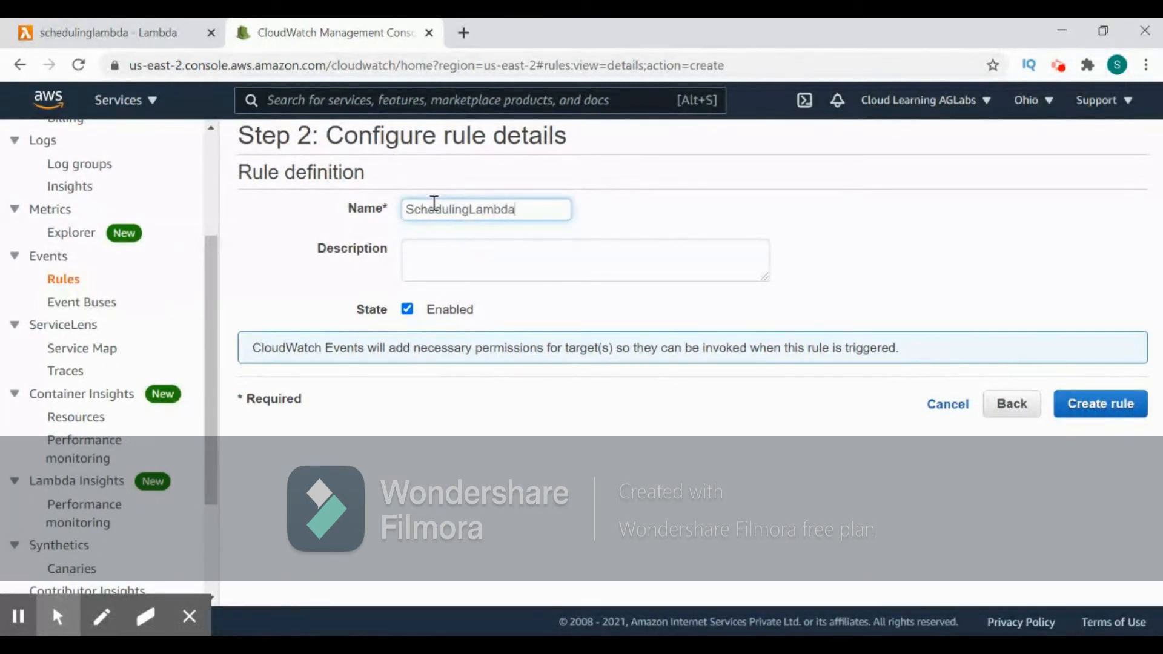
- Copy the rule name into the description as SchedulingLambda and try to create the rule
left_click(449, 254)
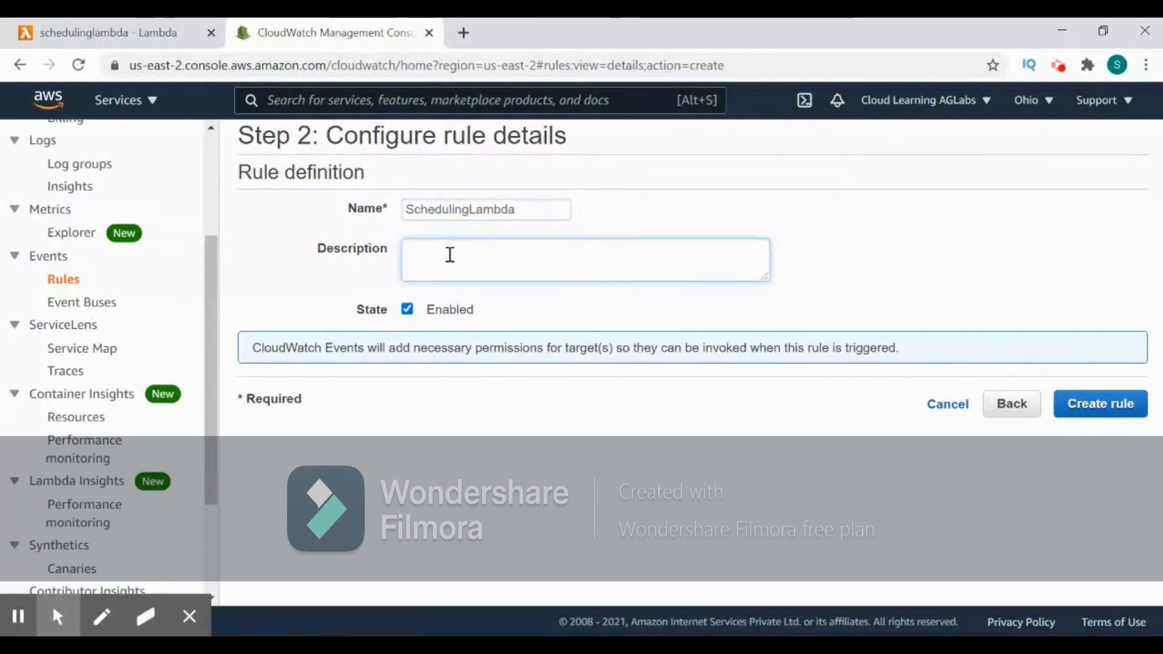
double_click(476, 216)
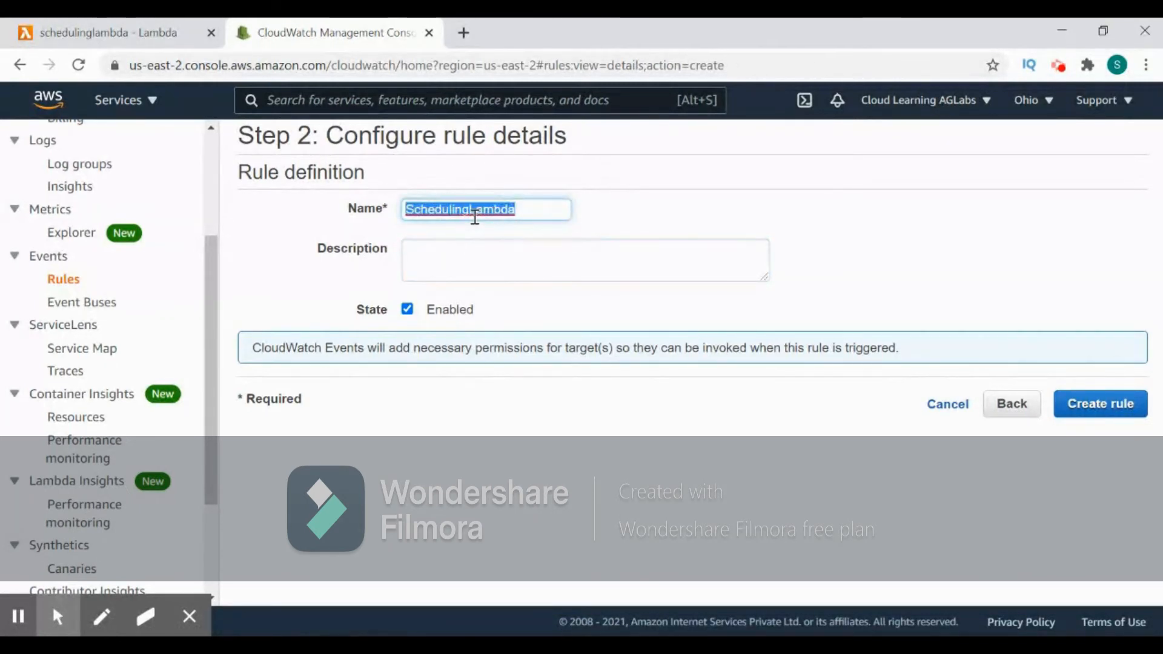
key("ctrl+c")
left_click(479, 271)
key("ctrl+v")
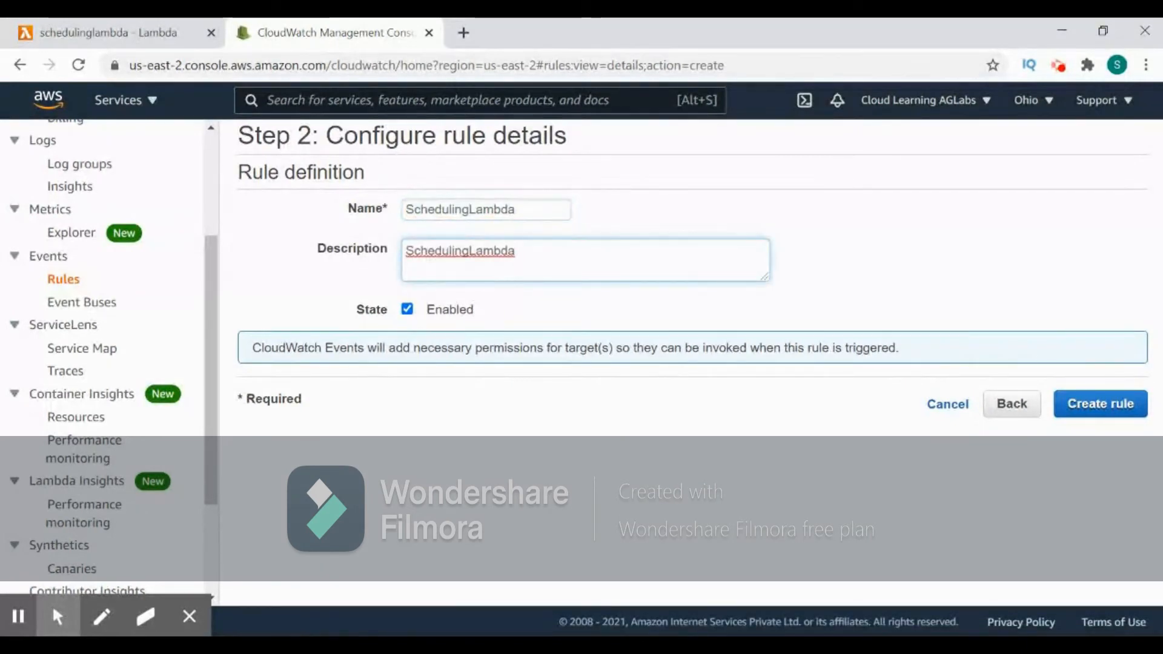
left_click(1119, 406)
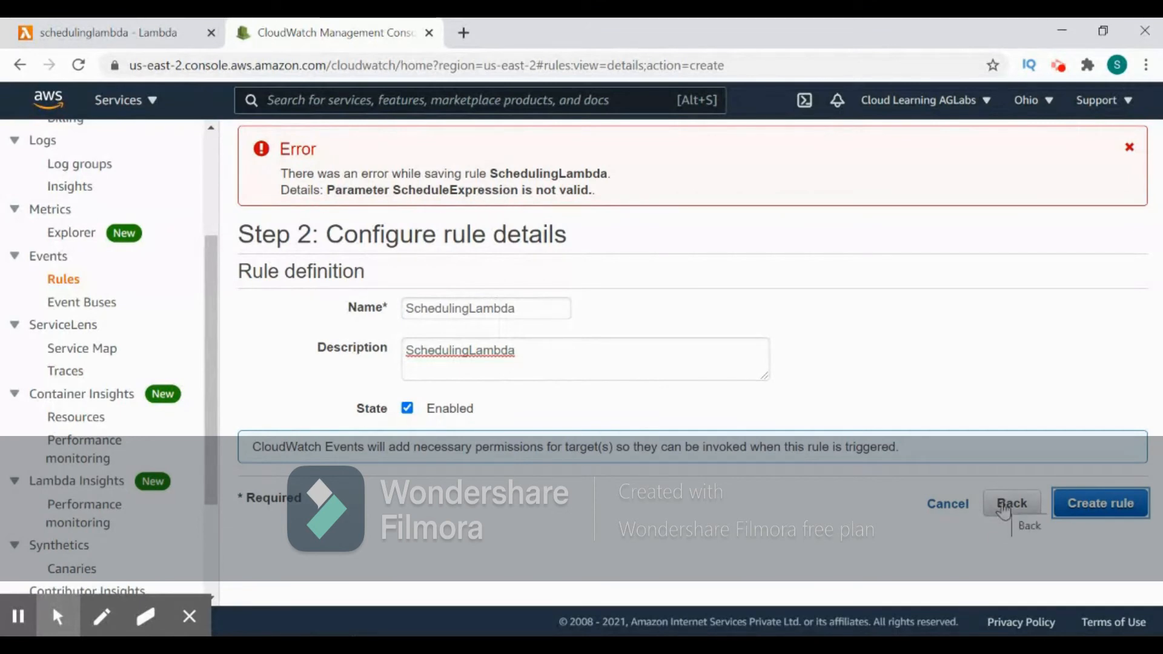
- Return to the event source, change the cron expression to 3521***, and try creating the rule again
left_click(1011, 504)
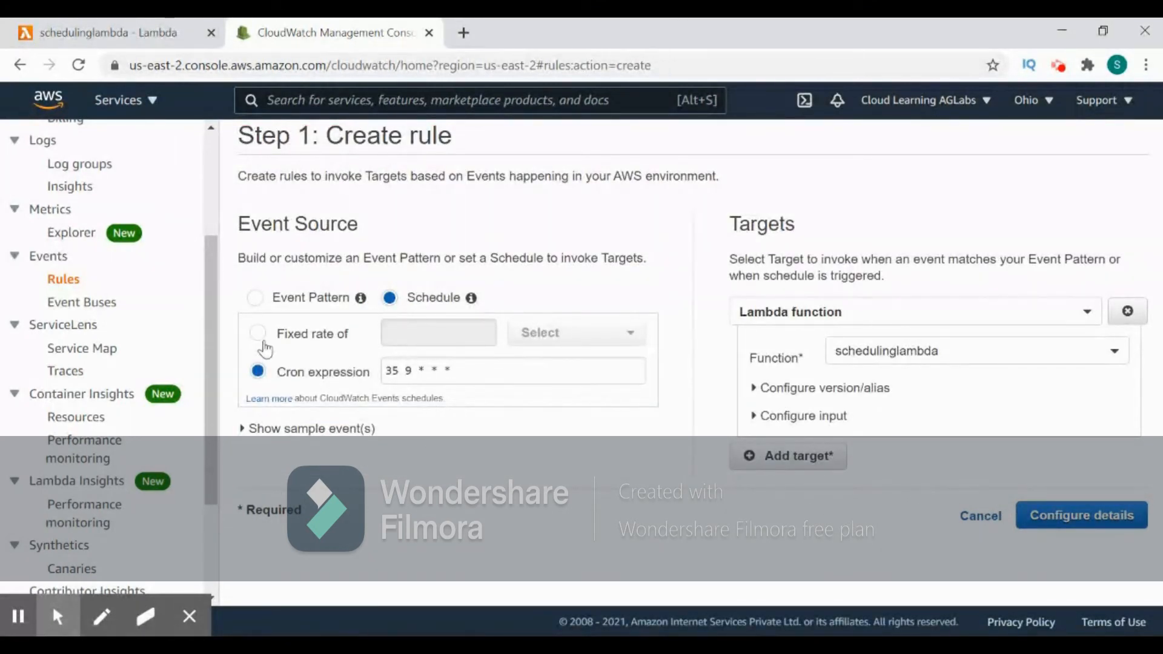
left_click(261, 341)
left_click(259, 374)
left_click(412, 373)
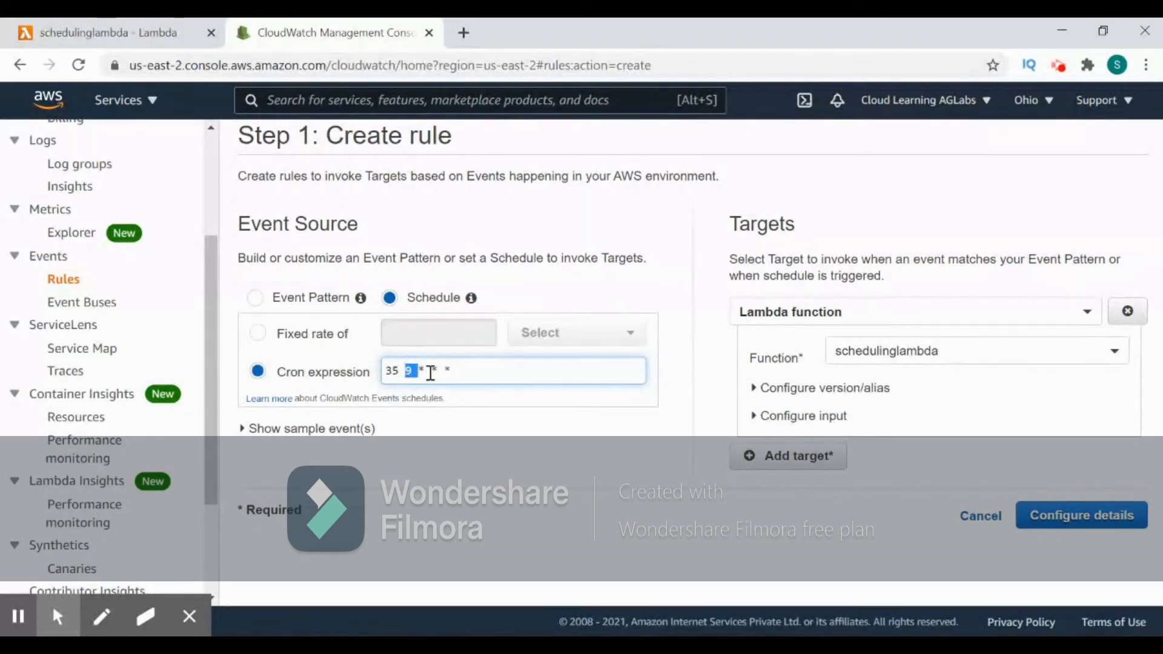
type("21")
left_click(407, 375)
key("BackSpace")
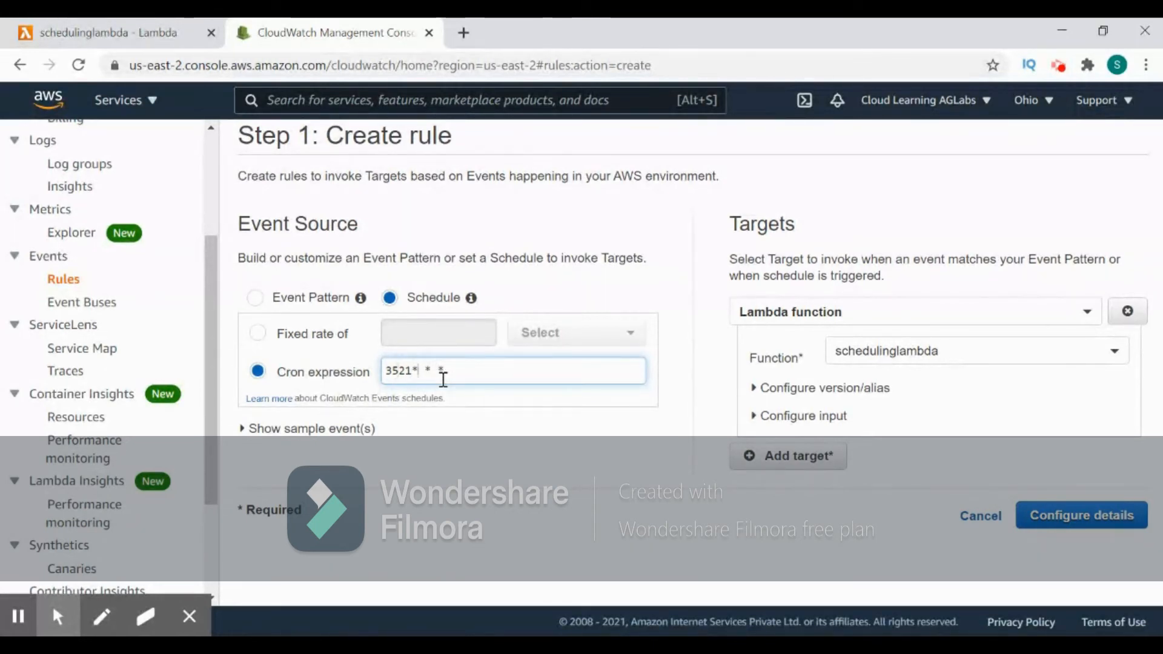
key("Right")
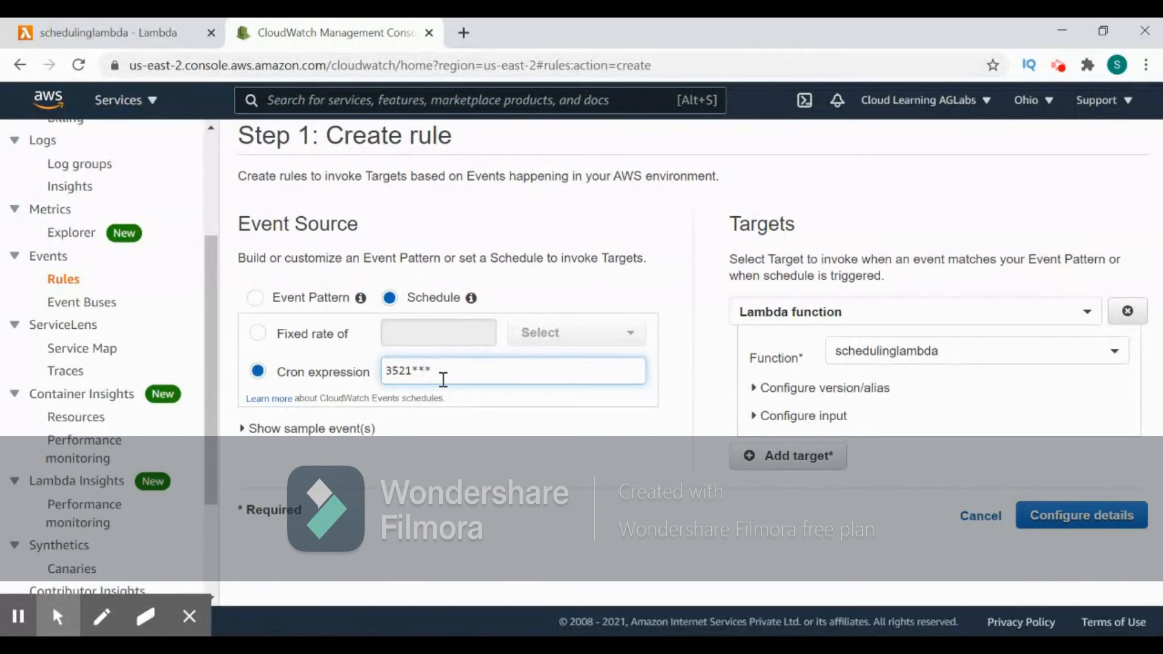
left_click(1083, 516)
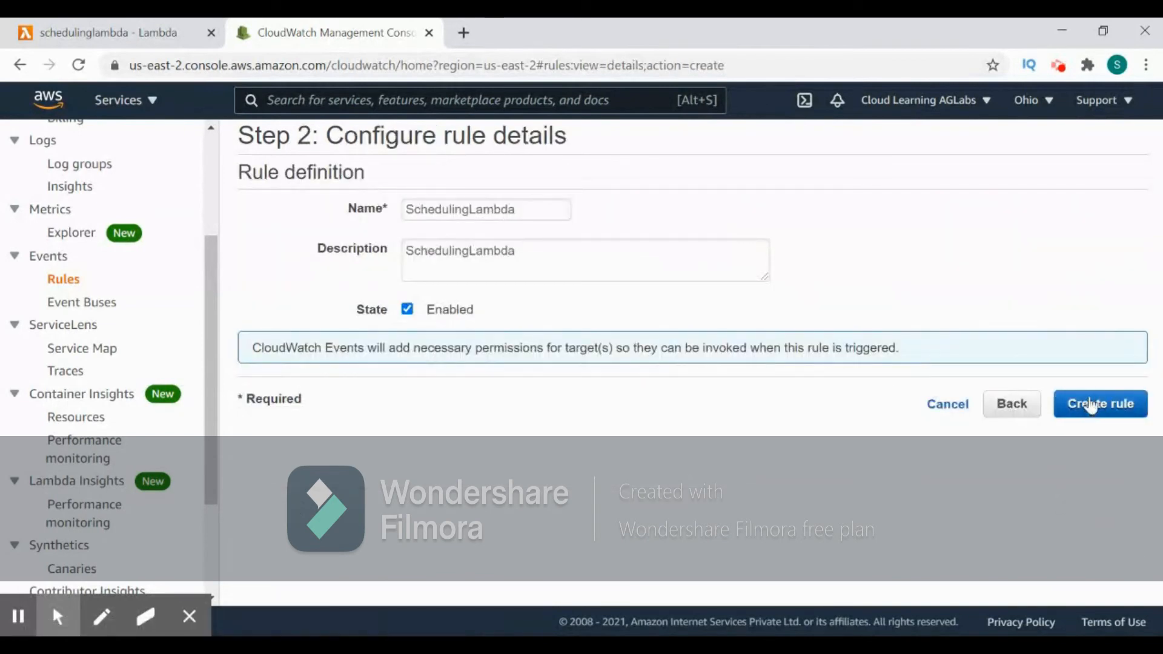
left_click(1093, 403)
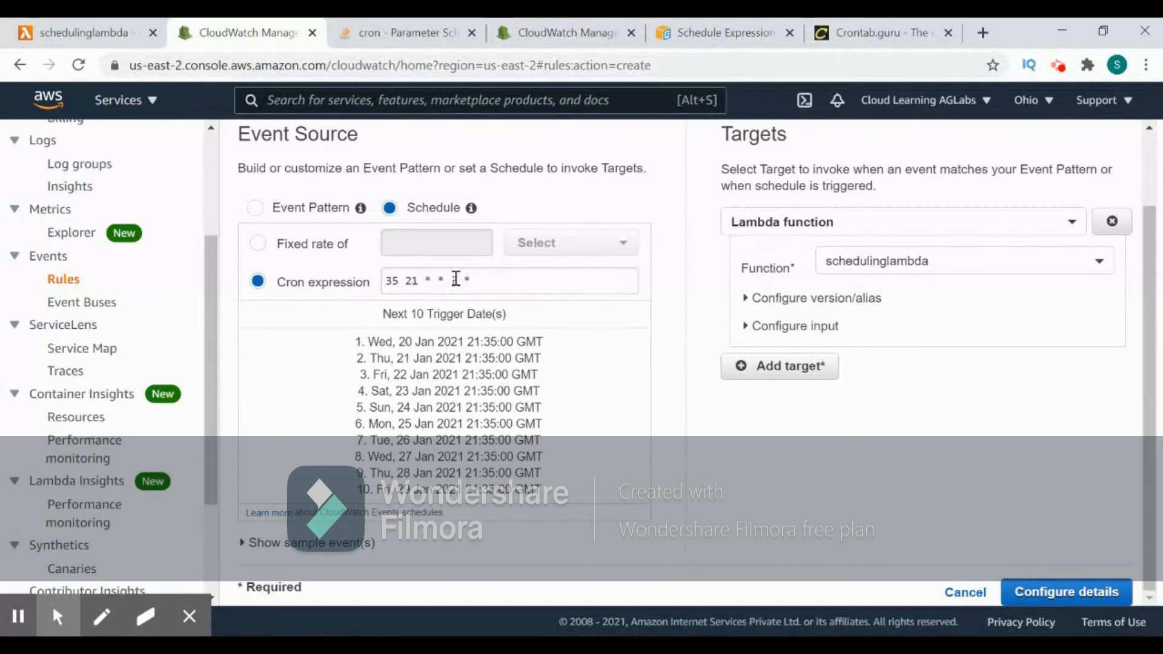
- Set the cron expression to 40 21 * * ? * and create the SchedulingLambda rule
left_click(455, 283)
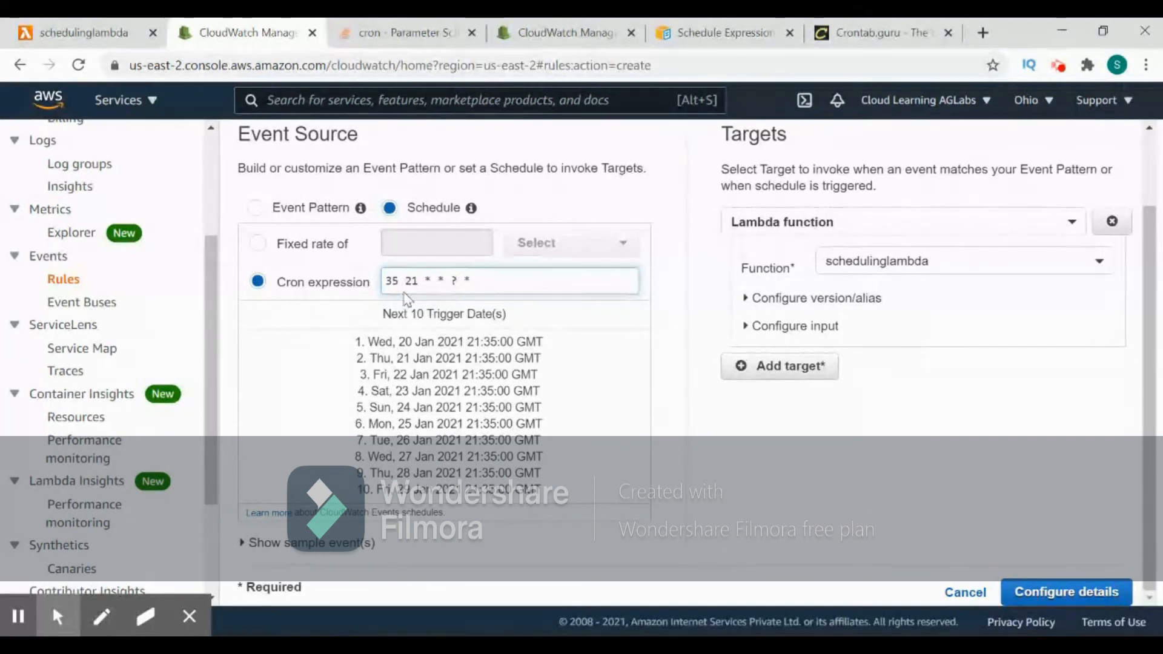
left_click_drag(400, 281, 380, 287)
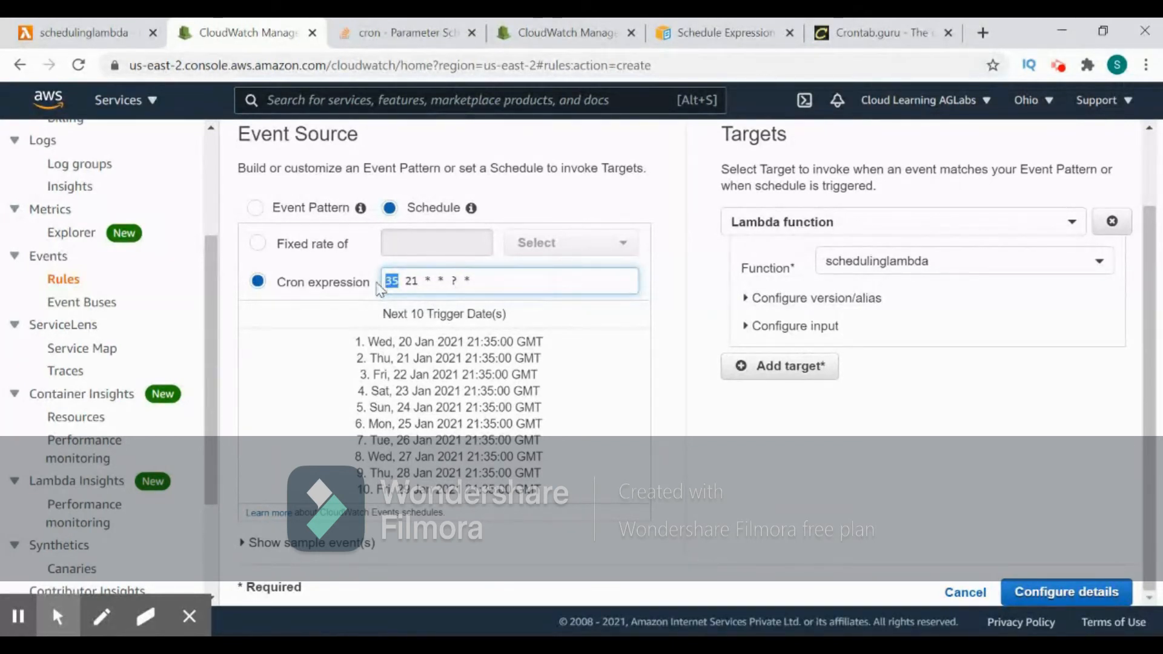
type("40")
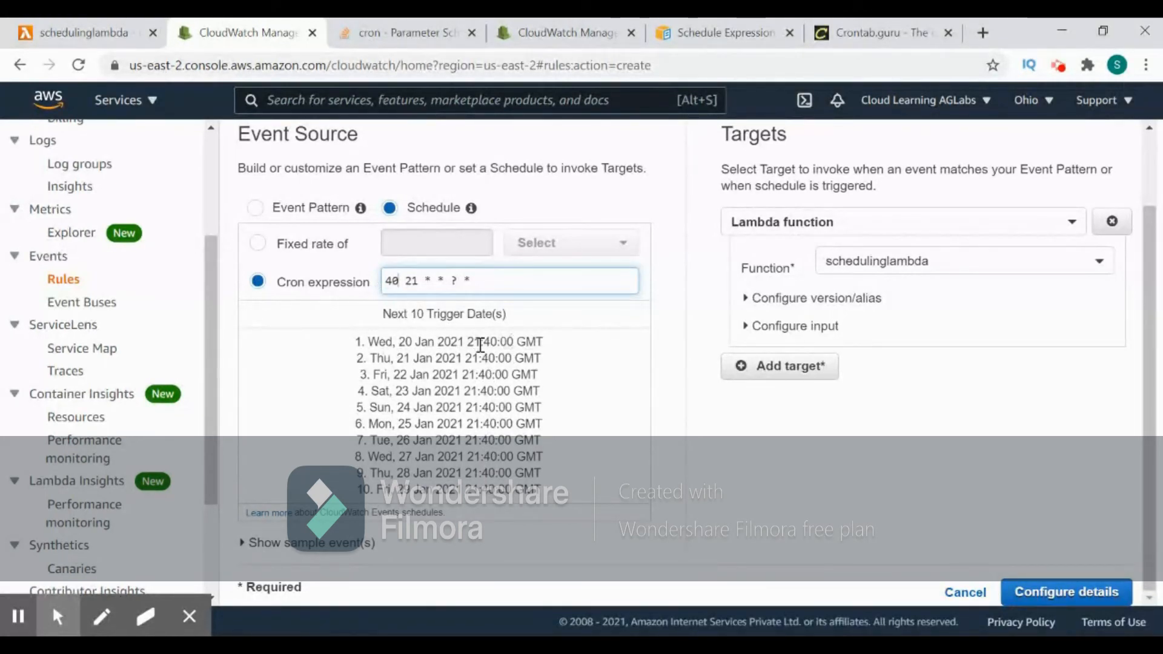
double_click(406, 342)
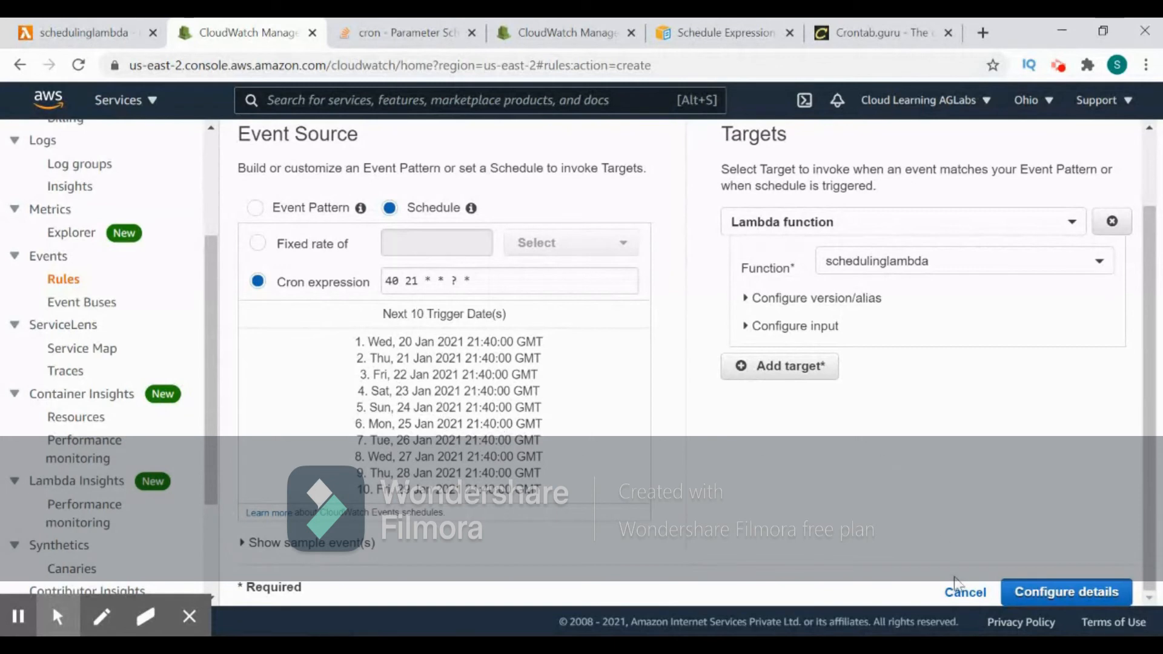
left_click(1055, 592)
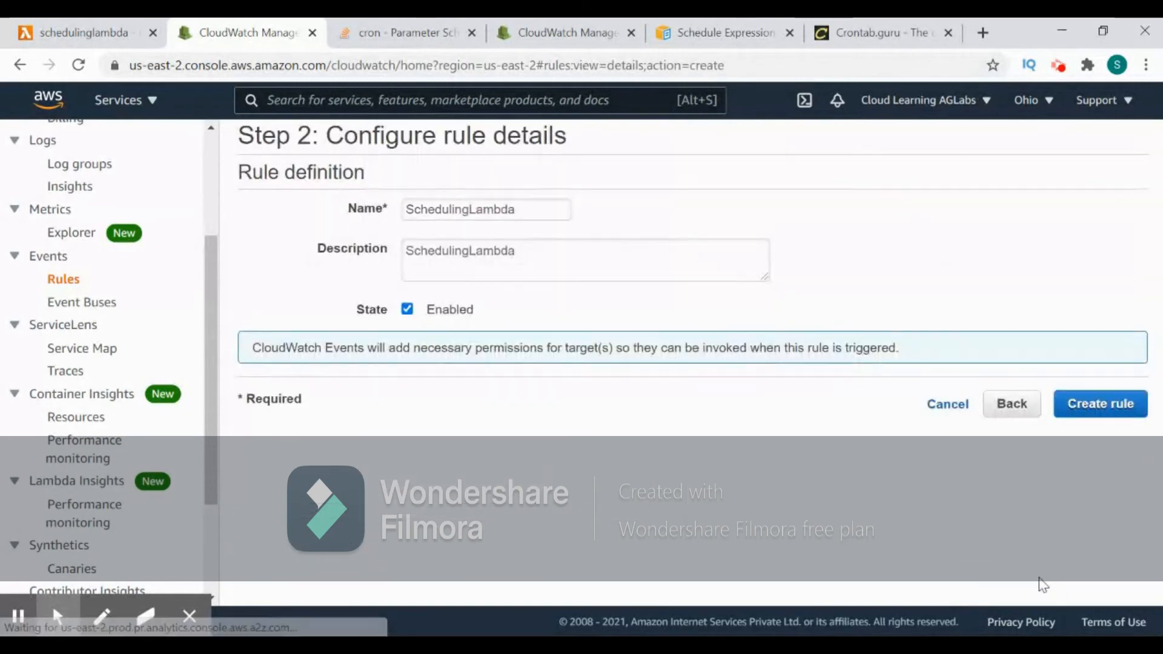
left_click(1089, 402)
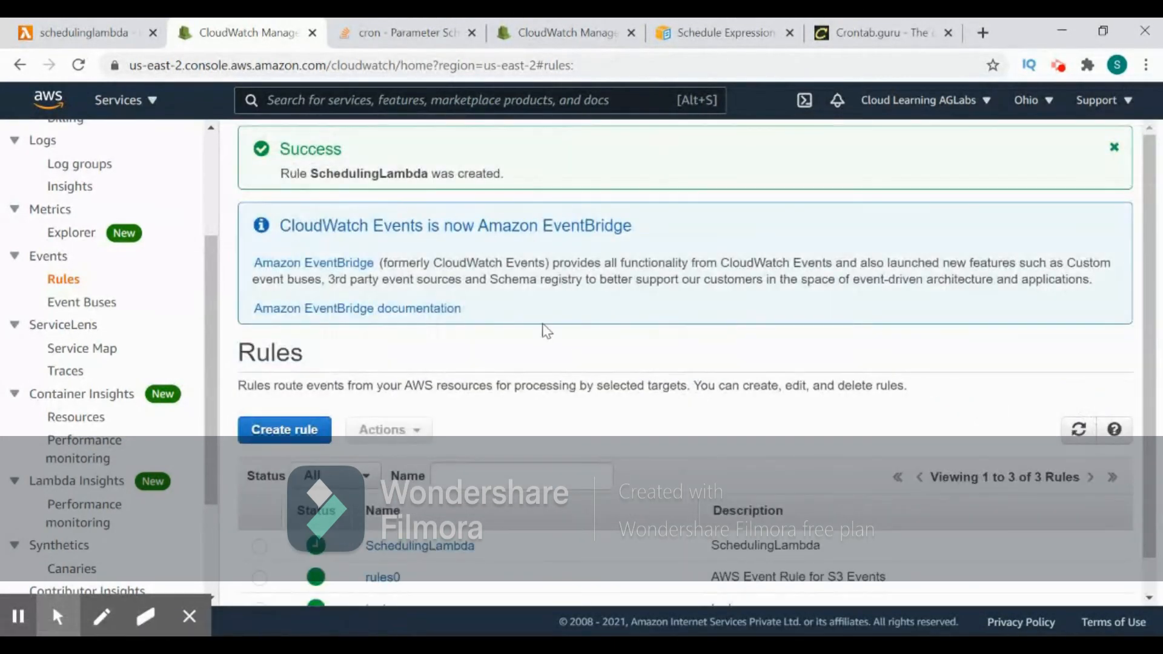
- Open the SchedulingLambda rule from the rules list and review its schedule and targets
scroll(547, 332, "down", 1)
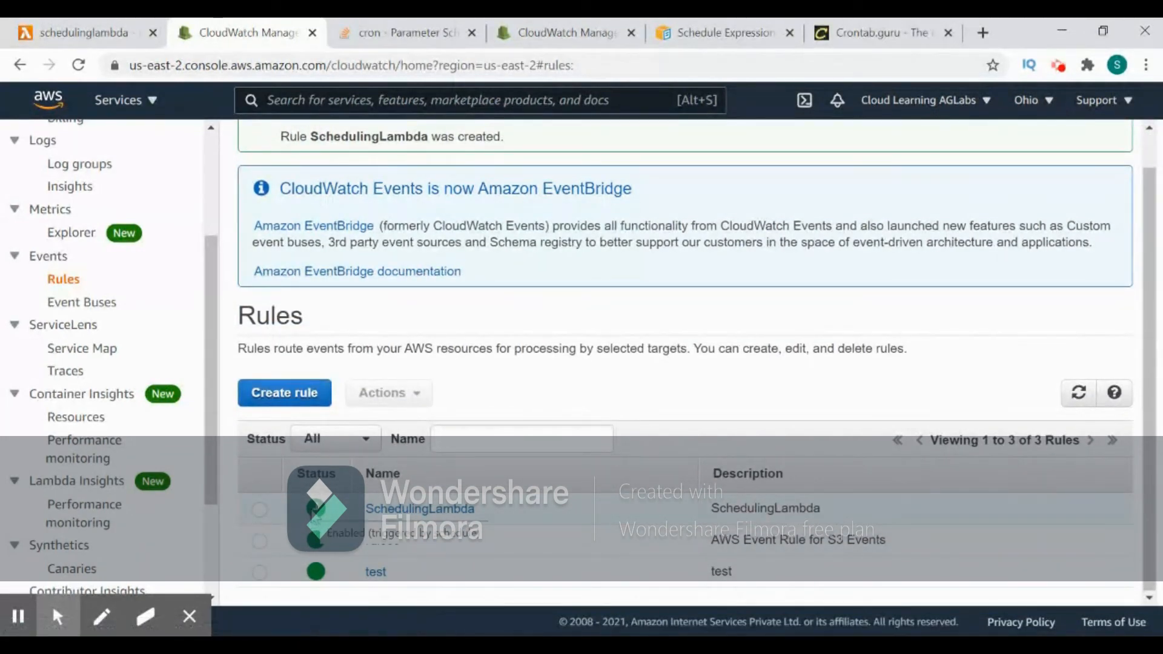
left_click(470, 509)
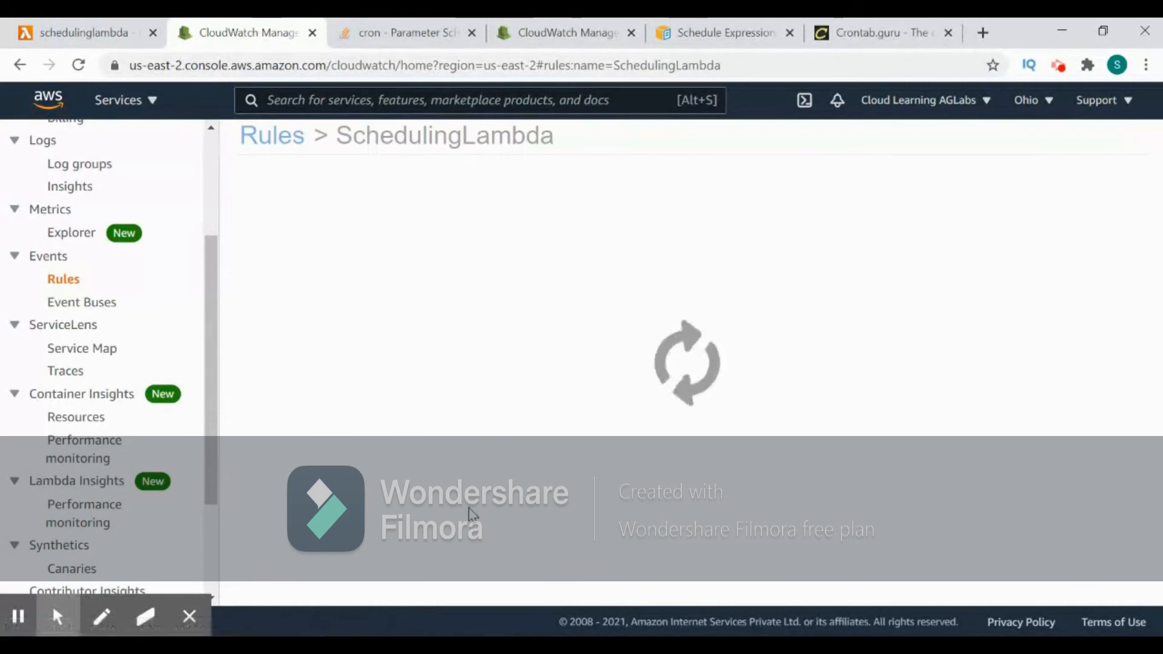
scroll(611, 401, "down", 1)
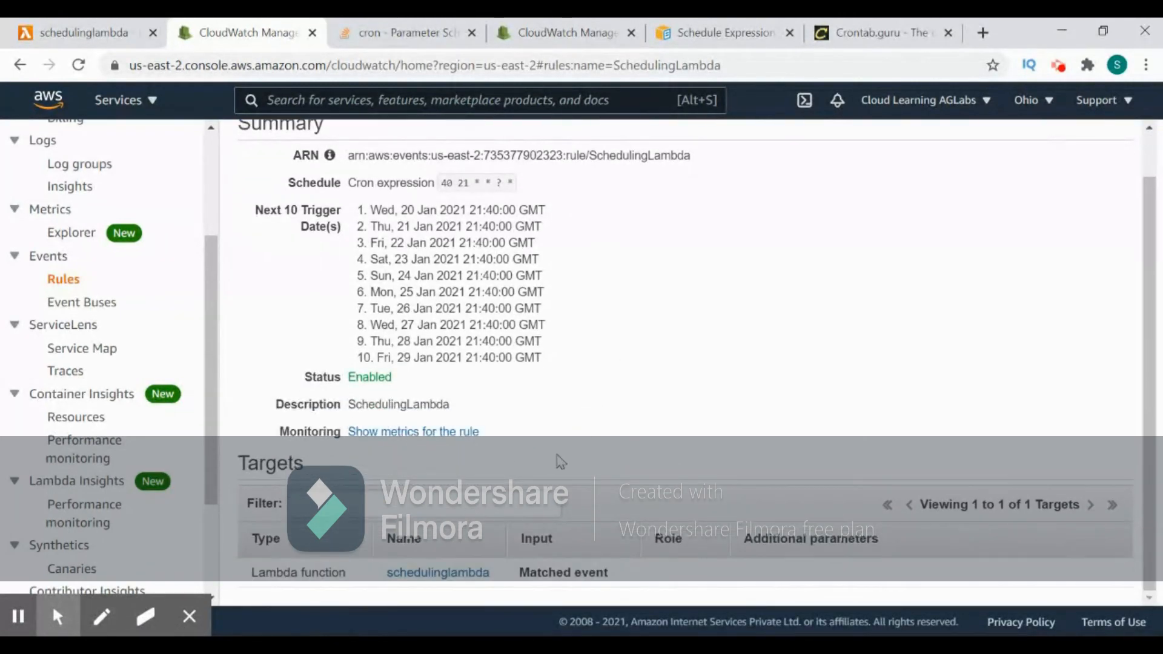
scroll(521, 289, "up", 1)
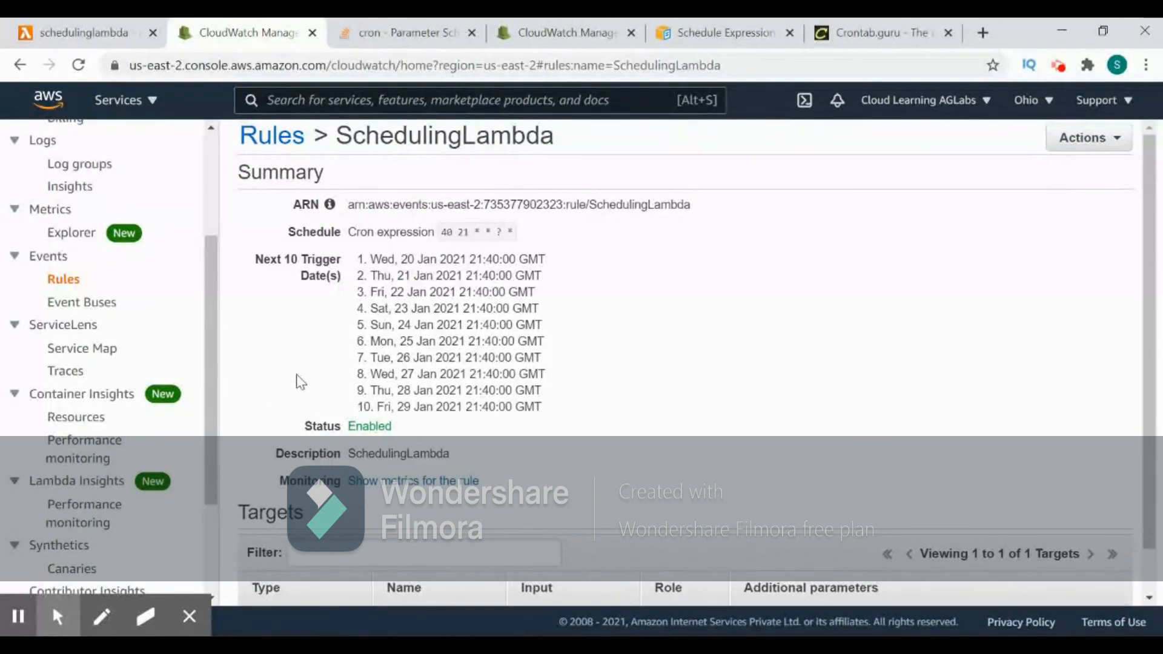
- Switch to the schedulinglambda function in Lambda and open its CloudWatch logs from the monitoring view
left_click(109, 33)
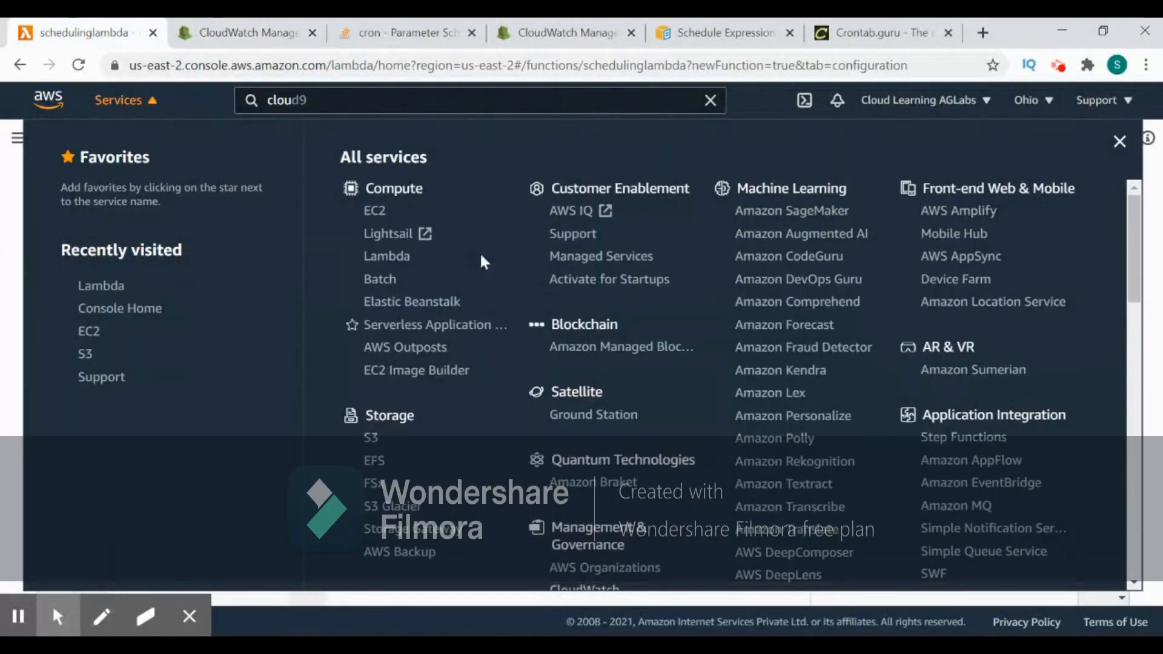
left_click(139, 110)
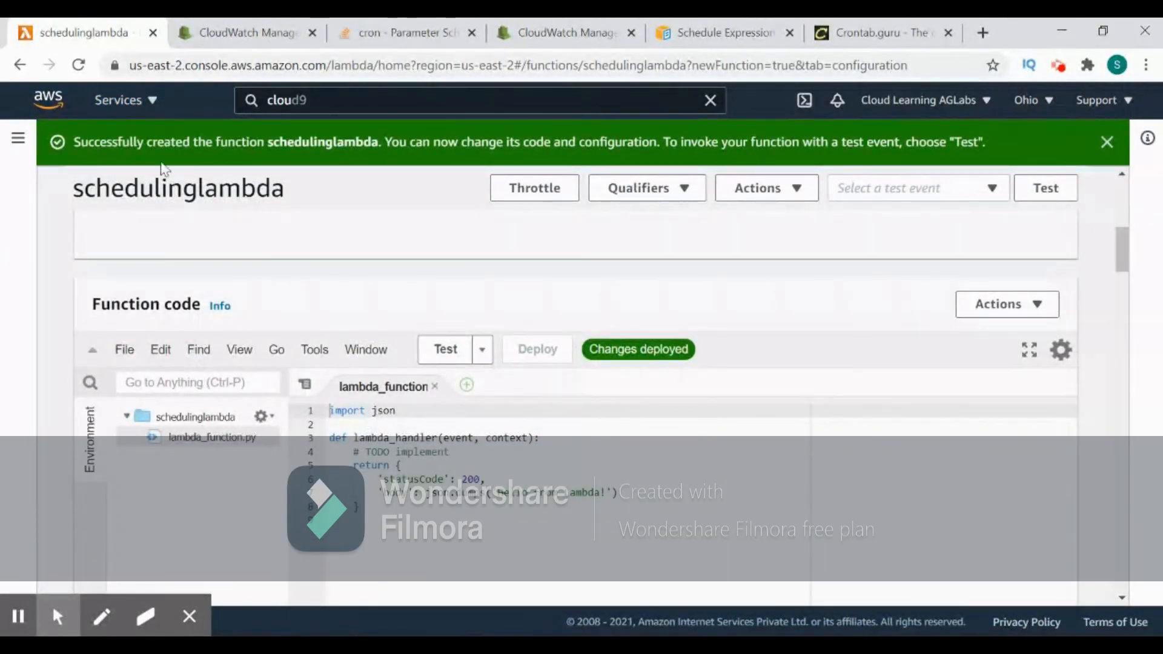
scroll(309, 330, "up", 10)
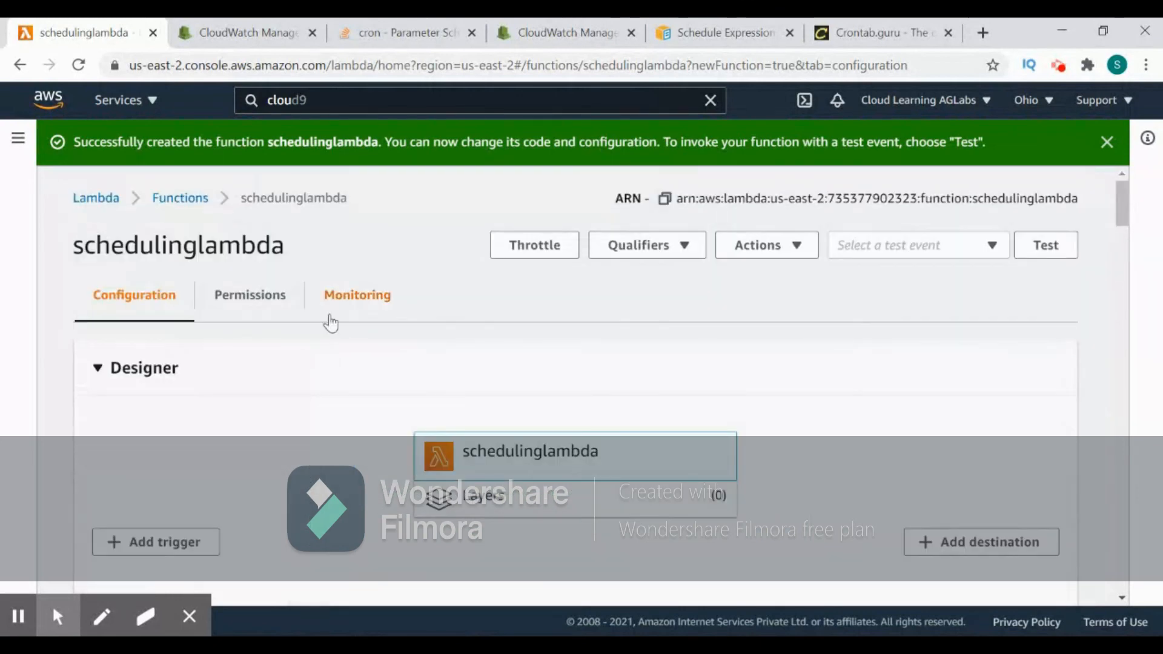
left_click(383, 297)
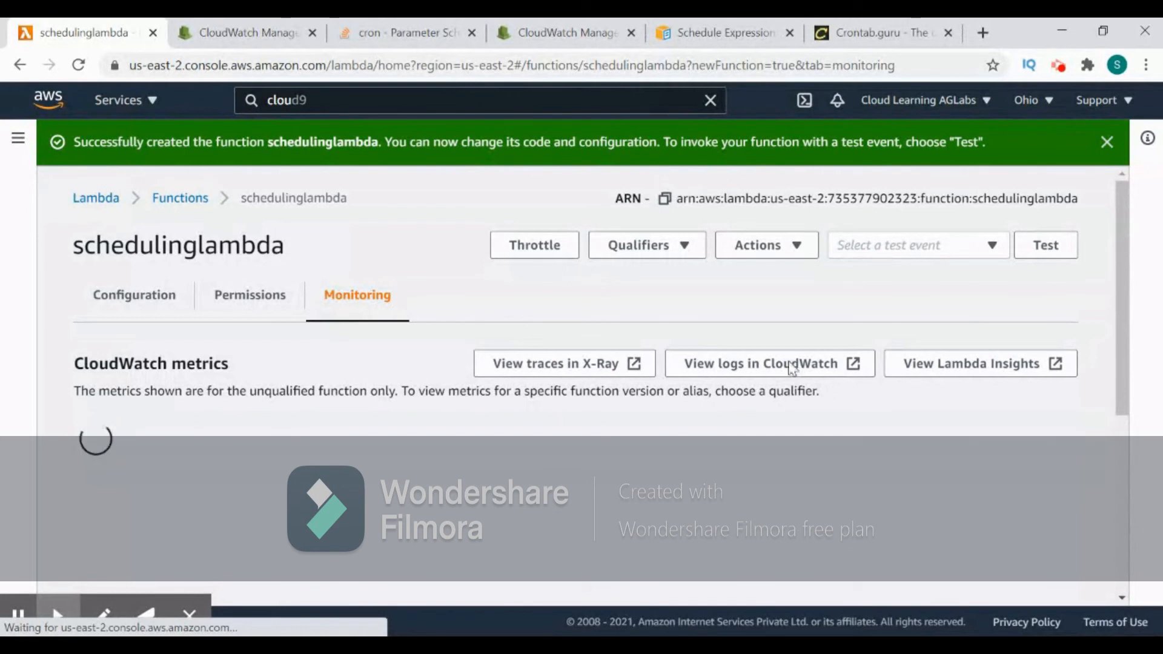
left_click(758, 376)
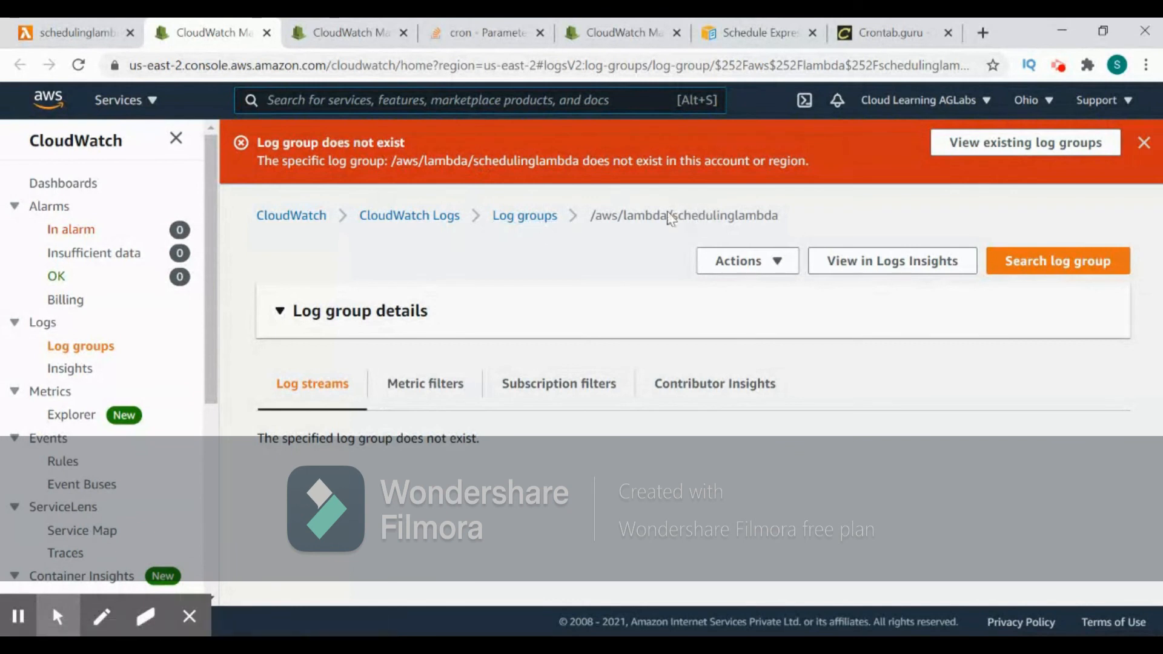
- Look through all CloudWatch log groups for the schedulinglambda group, refreshing the list once and checking it again
left_click(539, 218)
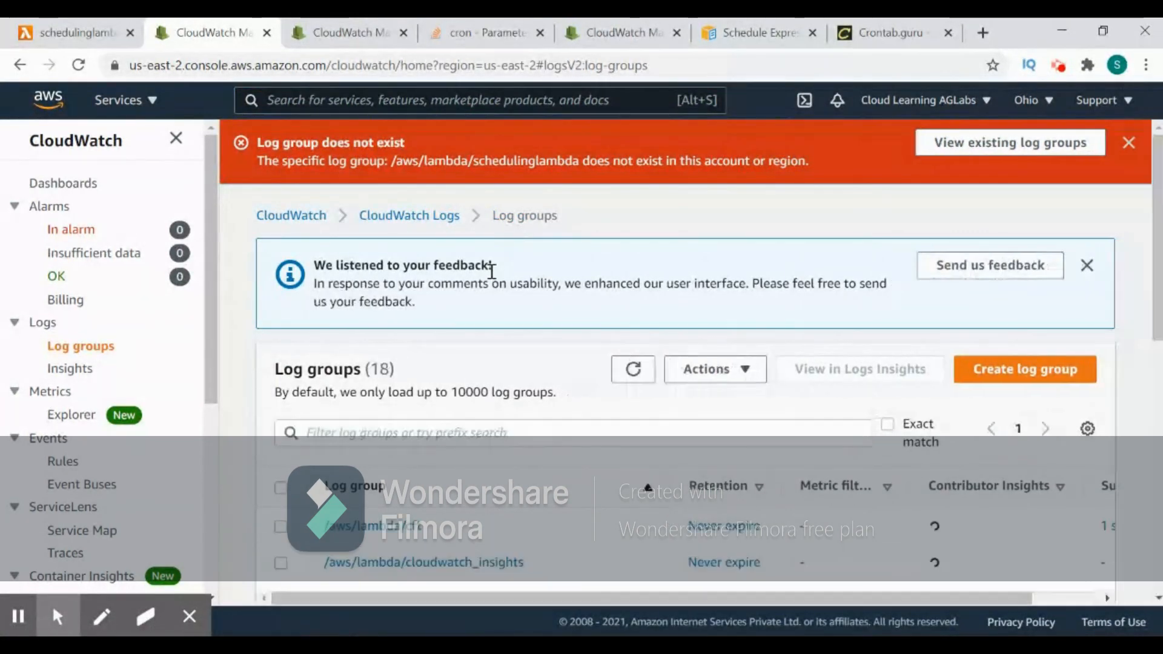
scroll(497, 387, "down", 1)
scroll(496, 387, "down", 3)
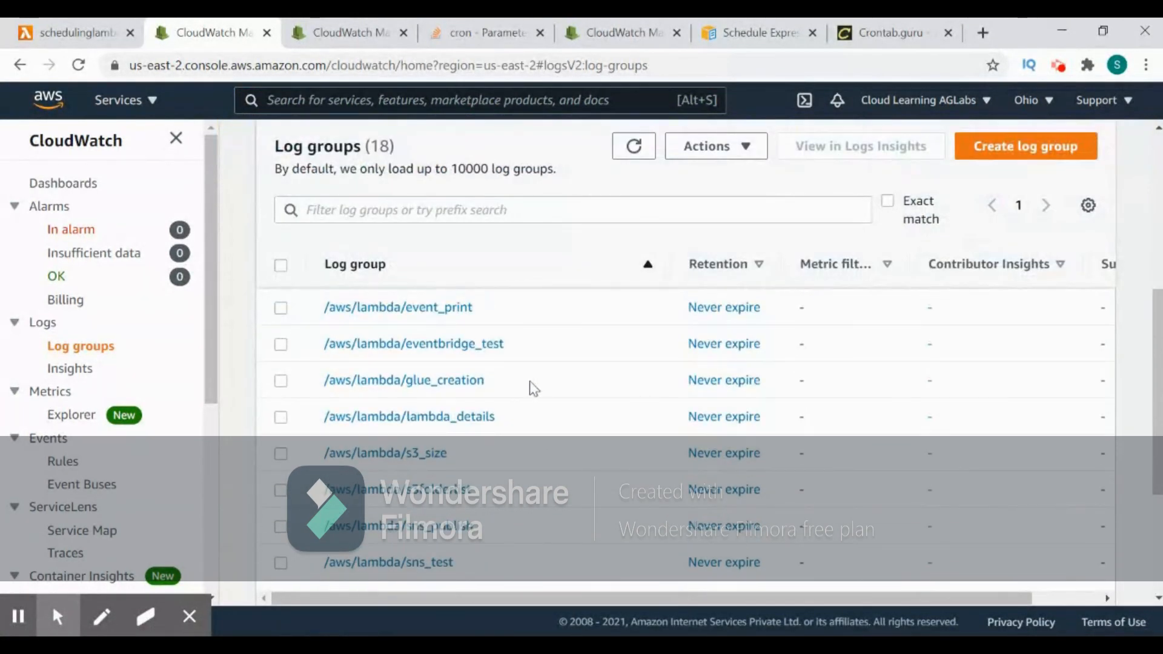
scroll(521, 424, "down", 5)
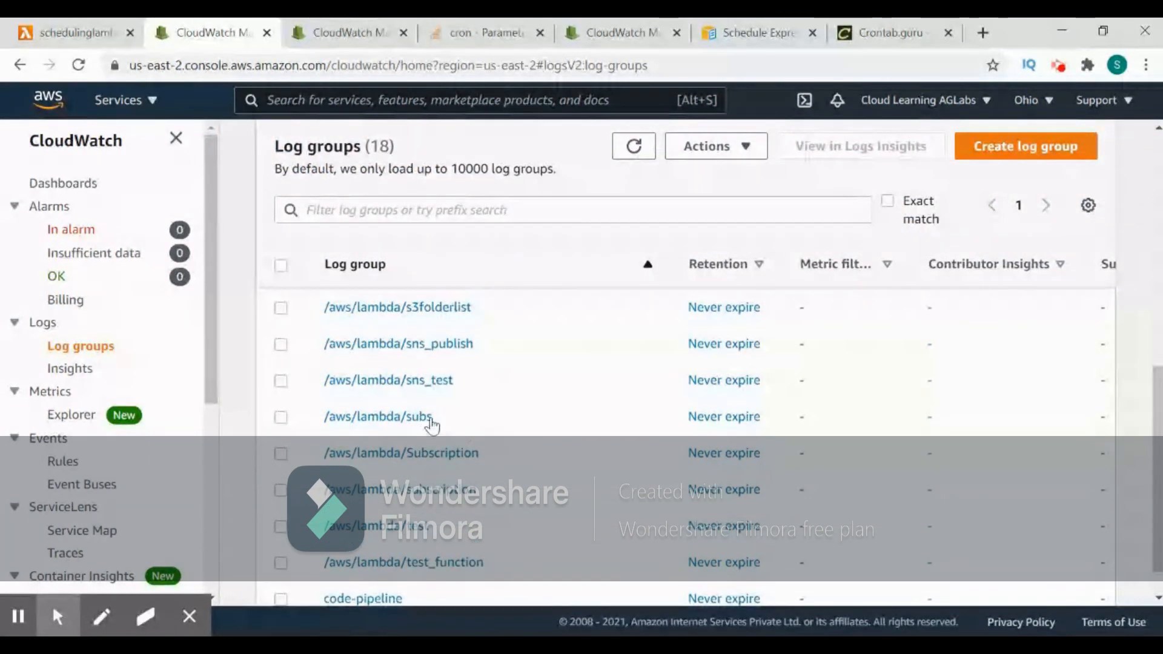
scroll(449, 449, "down", 1)
scroll(457, 462, "up", 5)
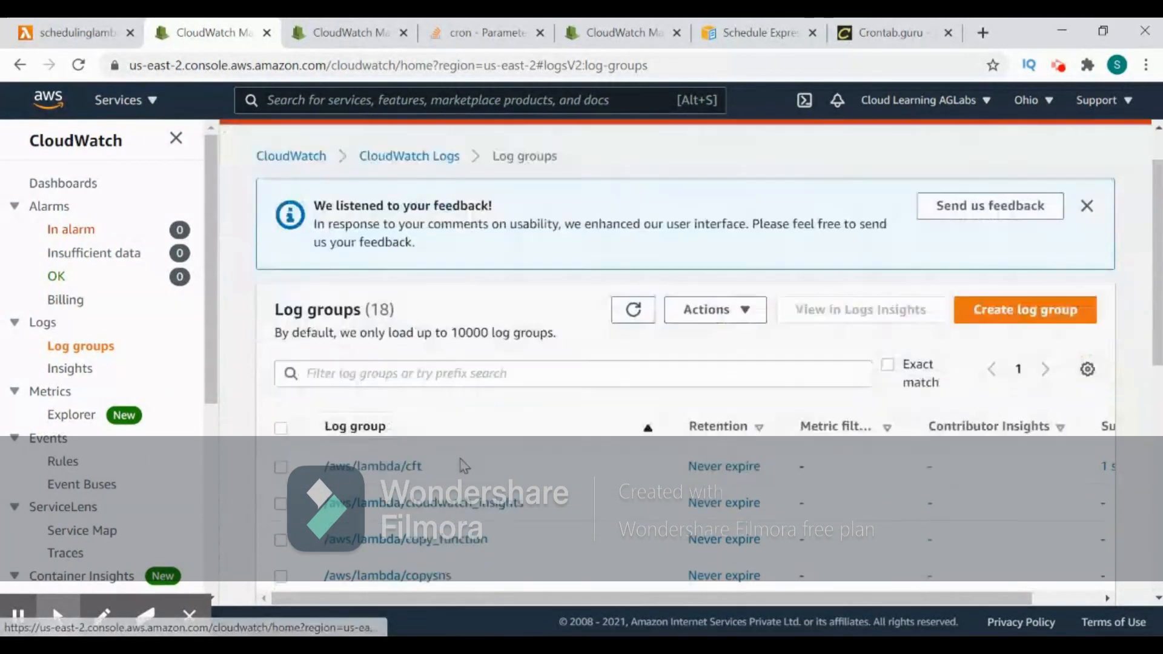
left_click(632, 370)
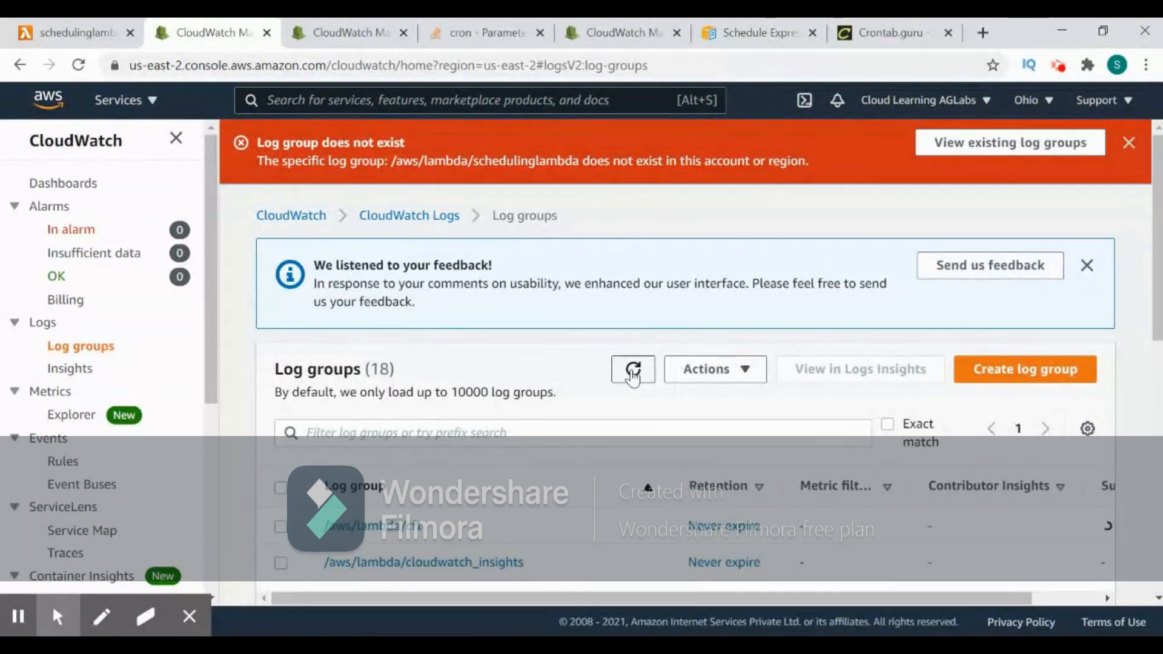
scroll(634, 376, "down", 5)
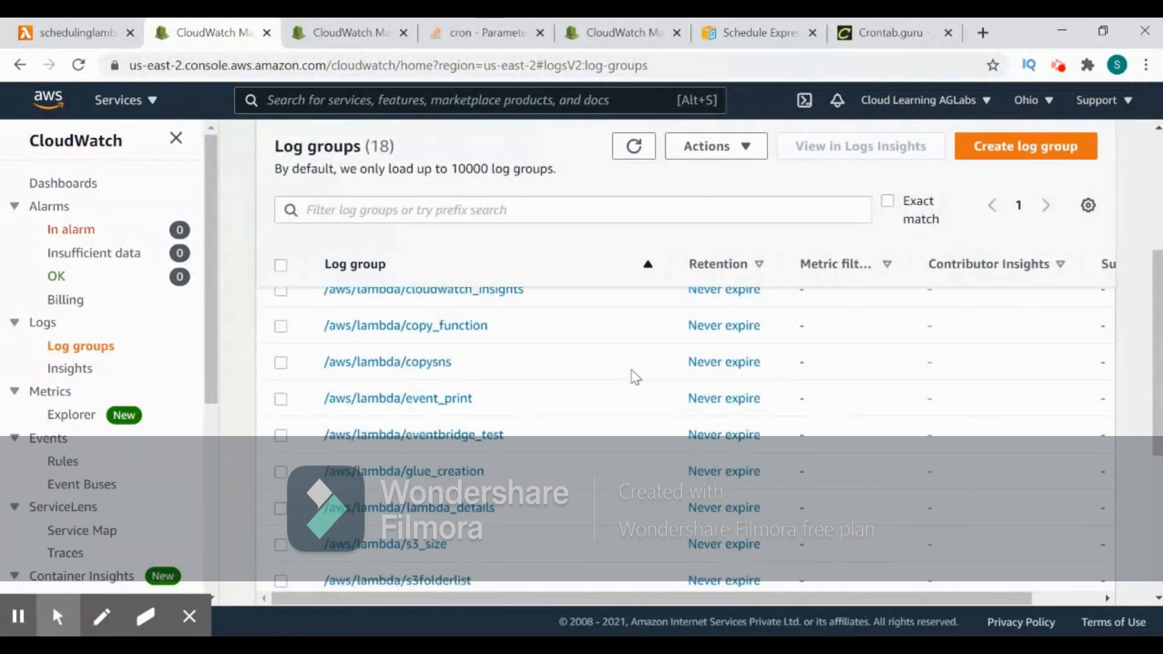
scroll(634, 376, "down", 5)
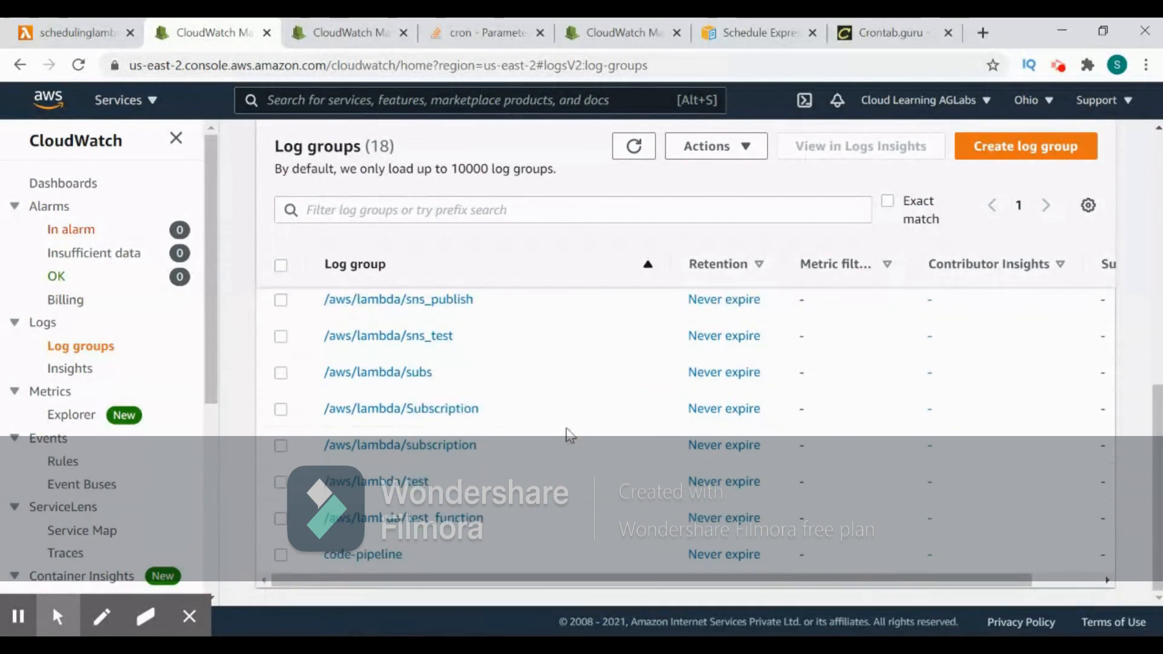
- Reopen the CloudWatch logs from the function's monitoring view and check the existing log groups again
left_click(90, 41)
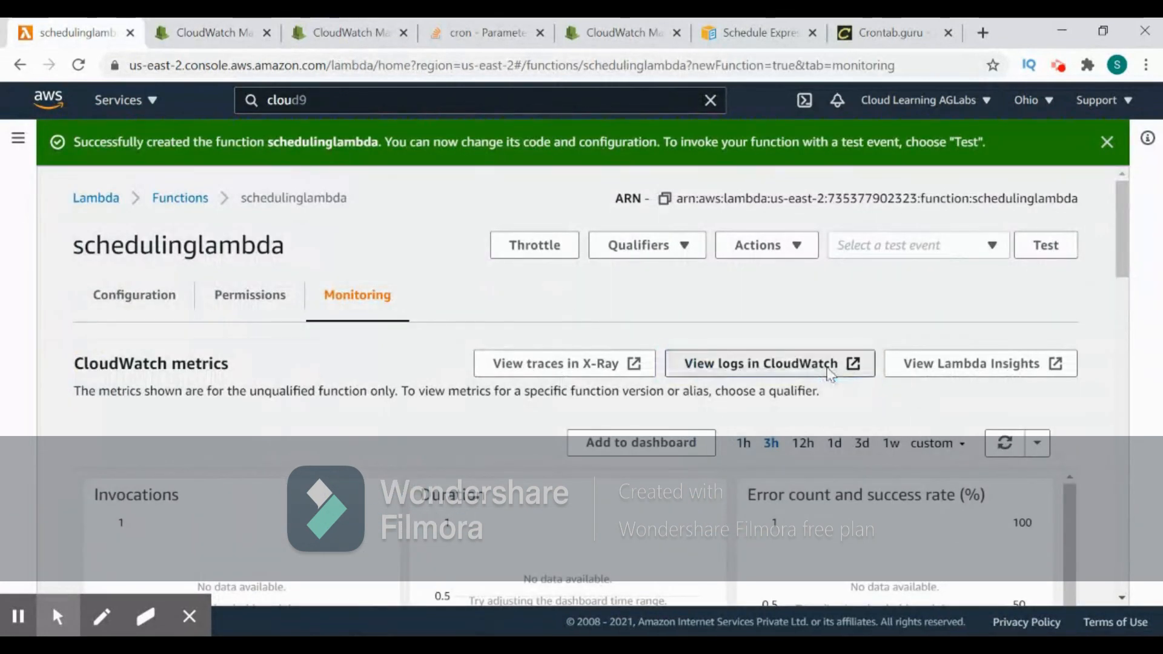
left_click(831, 370)
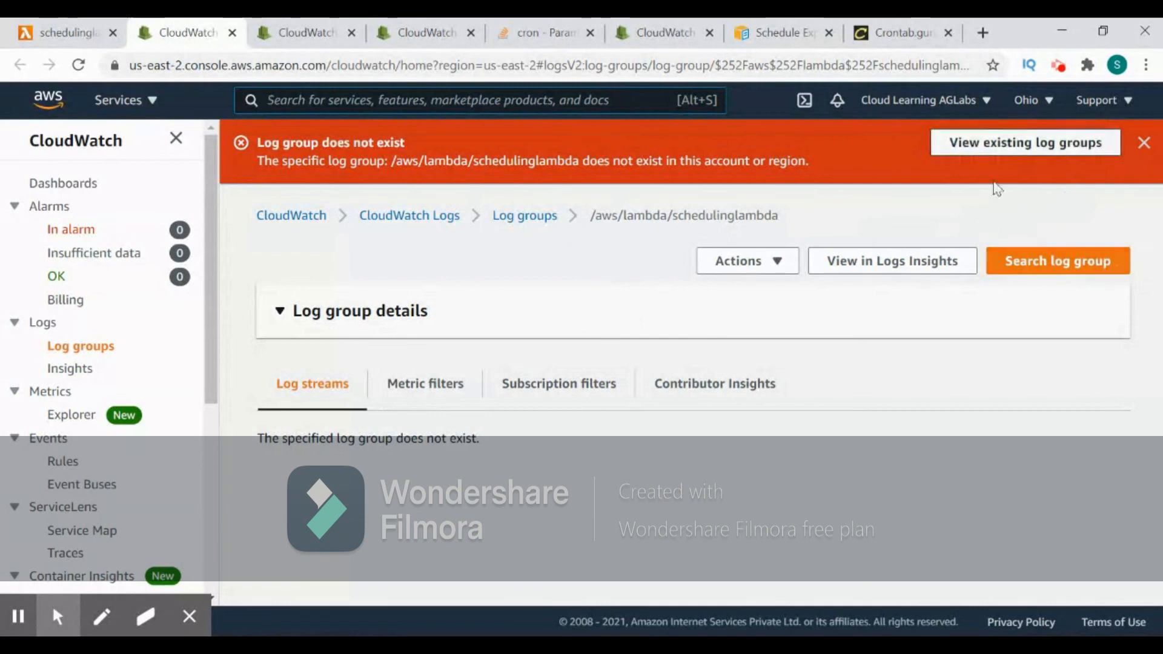
left_click(1005, 161)
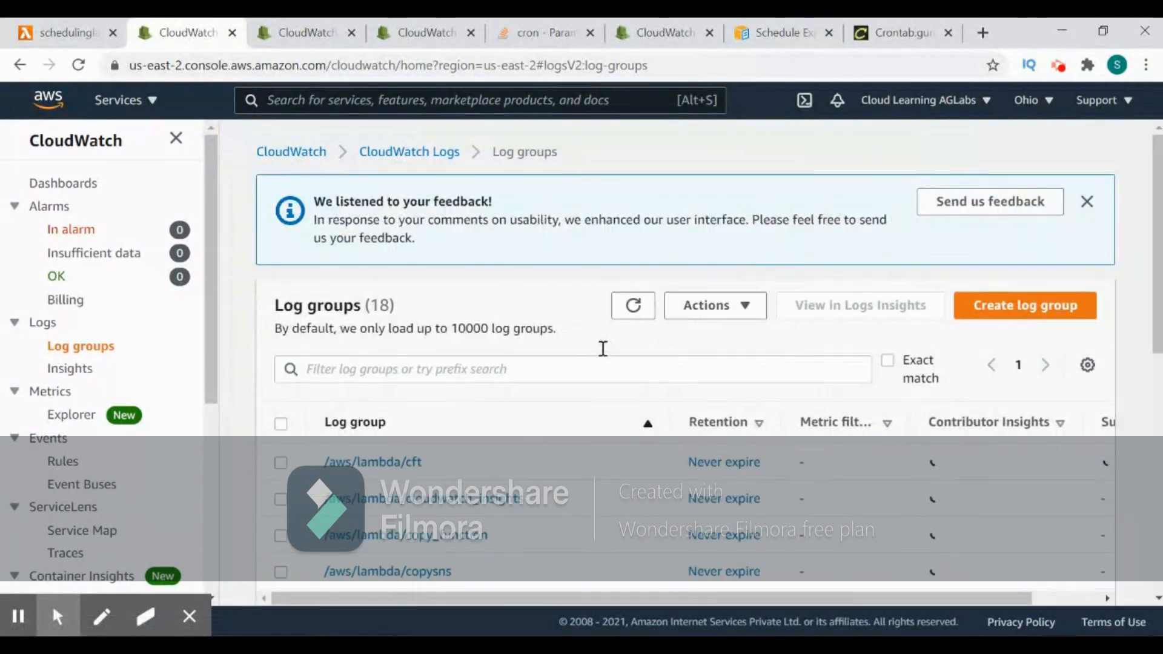
scroll(603, 351, "down", 3)
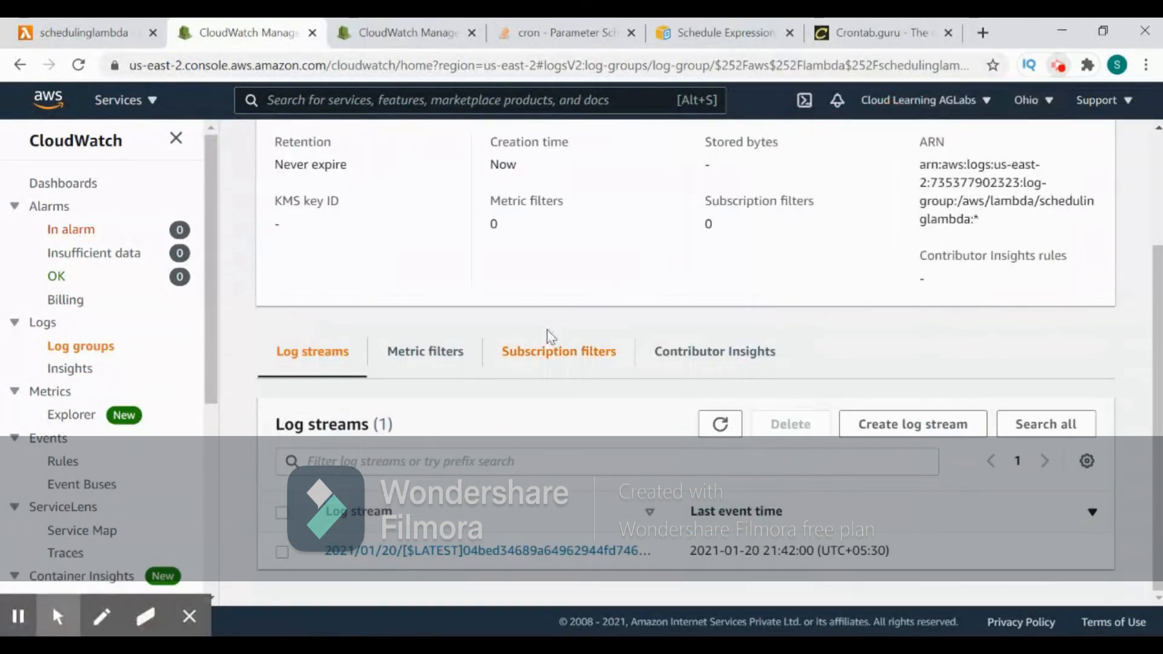
- In the /aws/lambda/schedulinglambda log group, open the 2021/01/20 log stream and expand its REPORT event
left_click(548, 336)
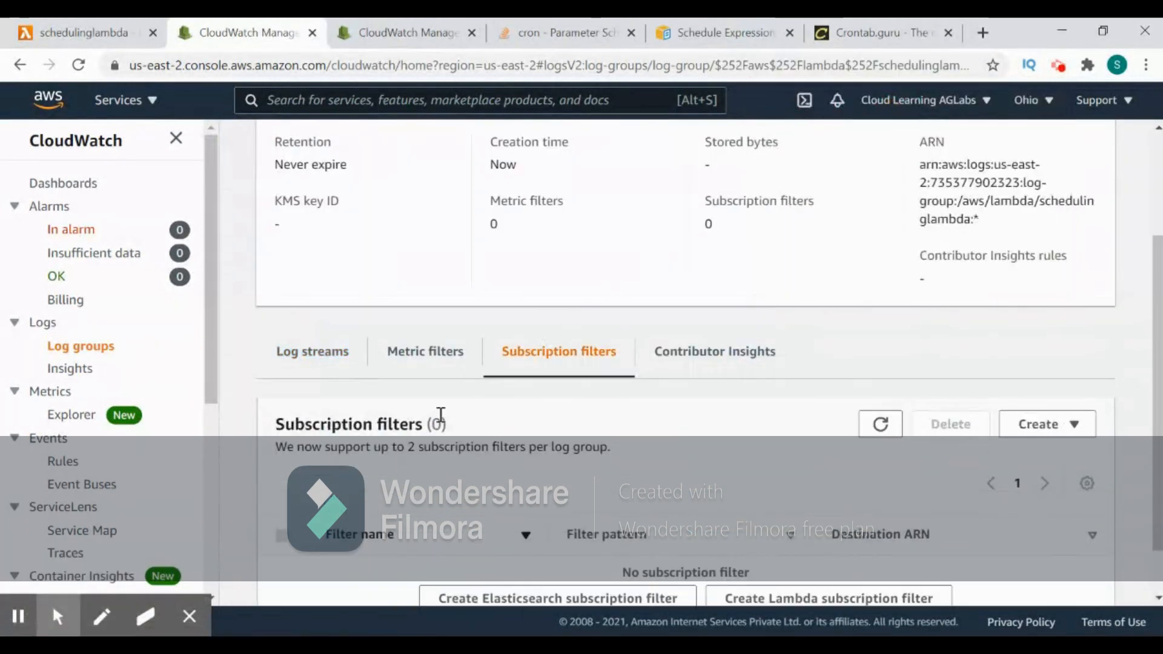
left_click(328, 356)
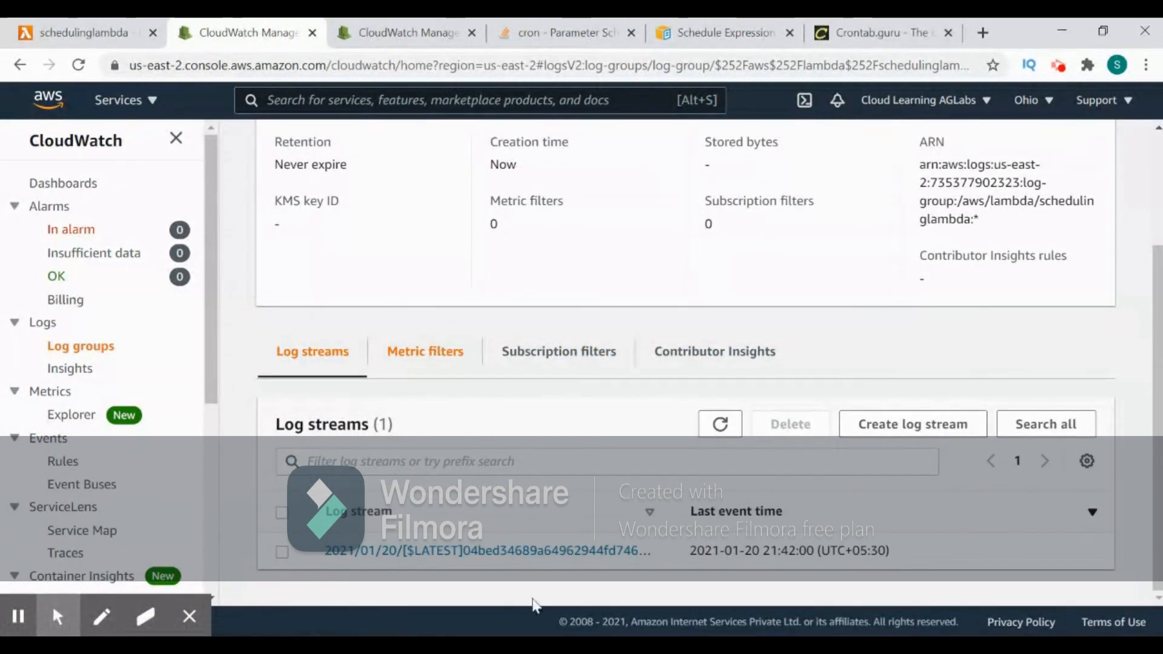
left_click(540, 553)
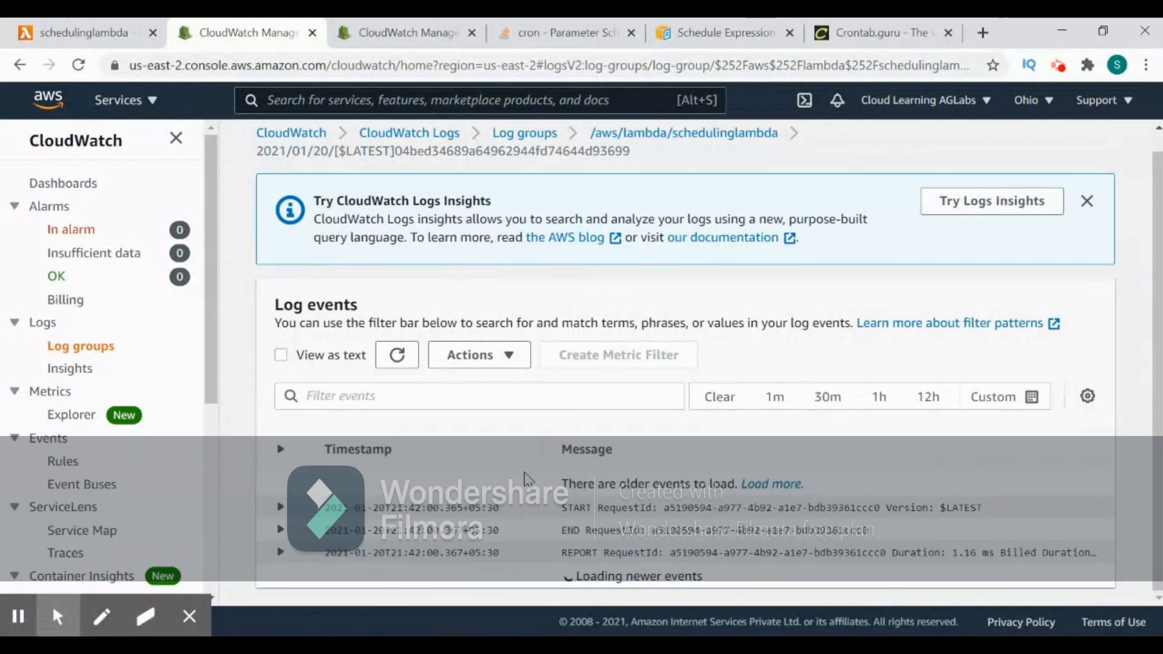
left_click(281, 553)
scroll(551, 467, "down", 1)
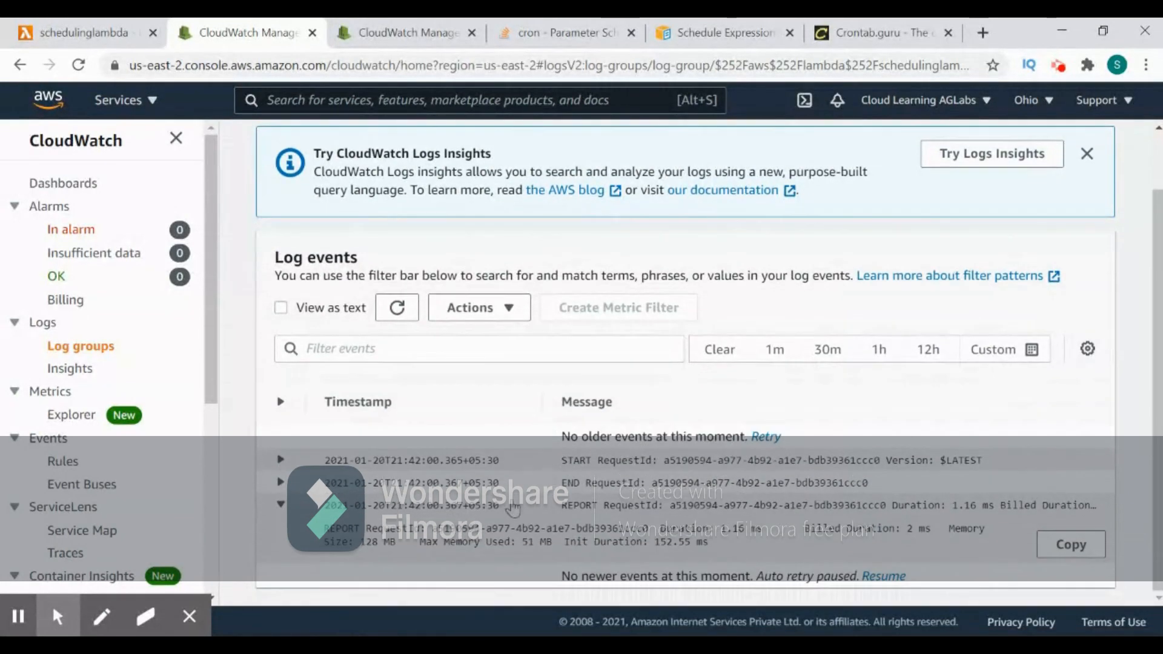